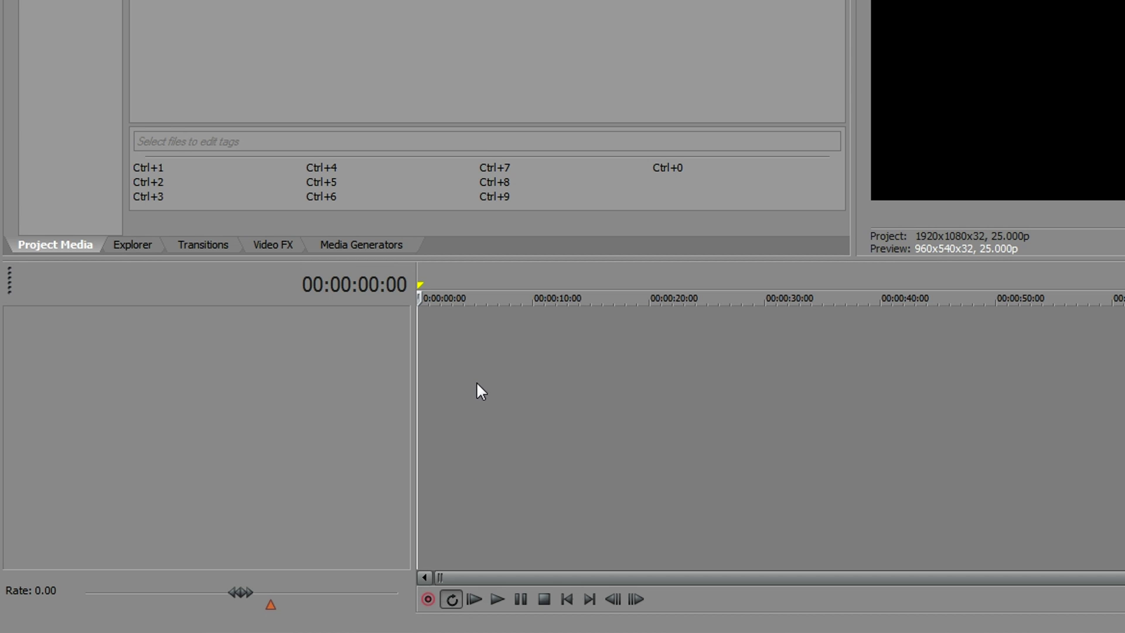
# Step: Insert four empty video tracks in the timeline
pyautogui.rightClick(466, 334)
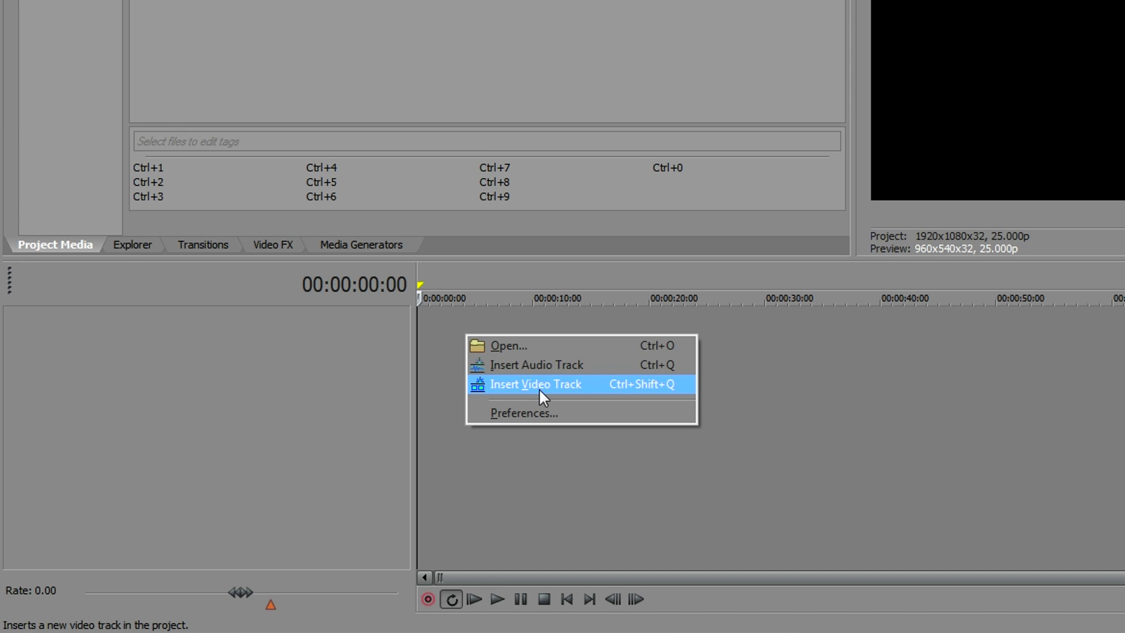
pyautogui.click(557, 385)
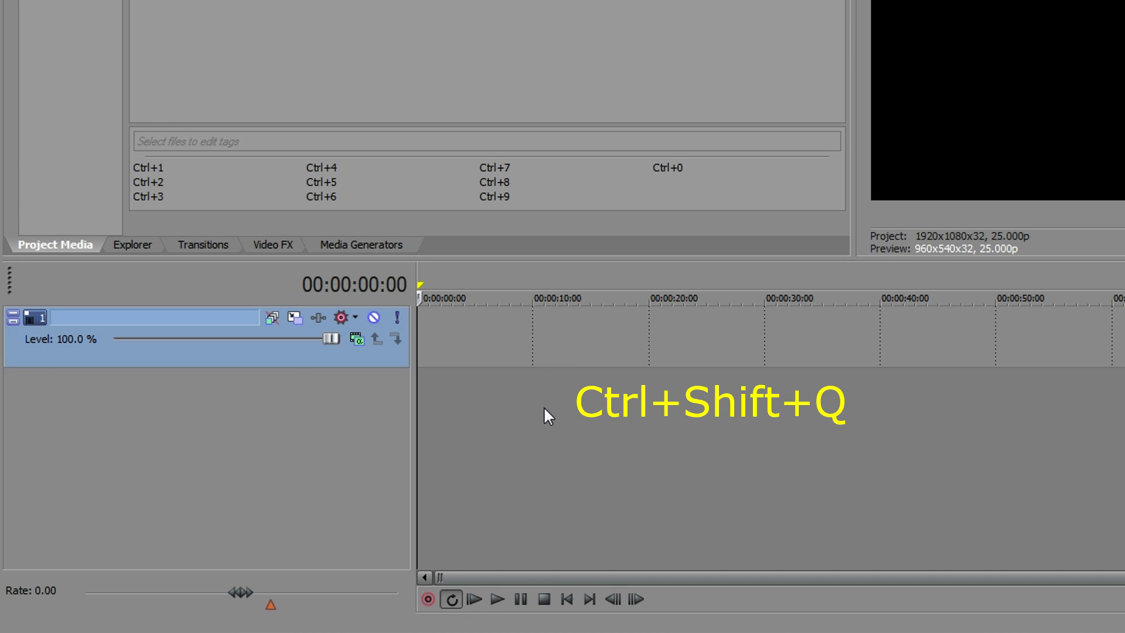
pyautogui.hotkey('ctrl', 'shift', 'q')
pyautogui.hotkey('ctrl', 'shift', 'q')
pyautogui.hotkey('ctrl', 'shift', 'q')
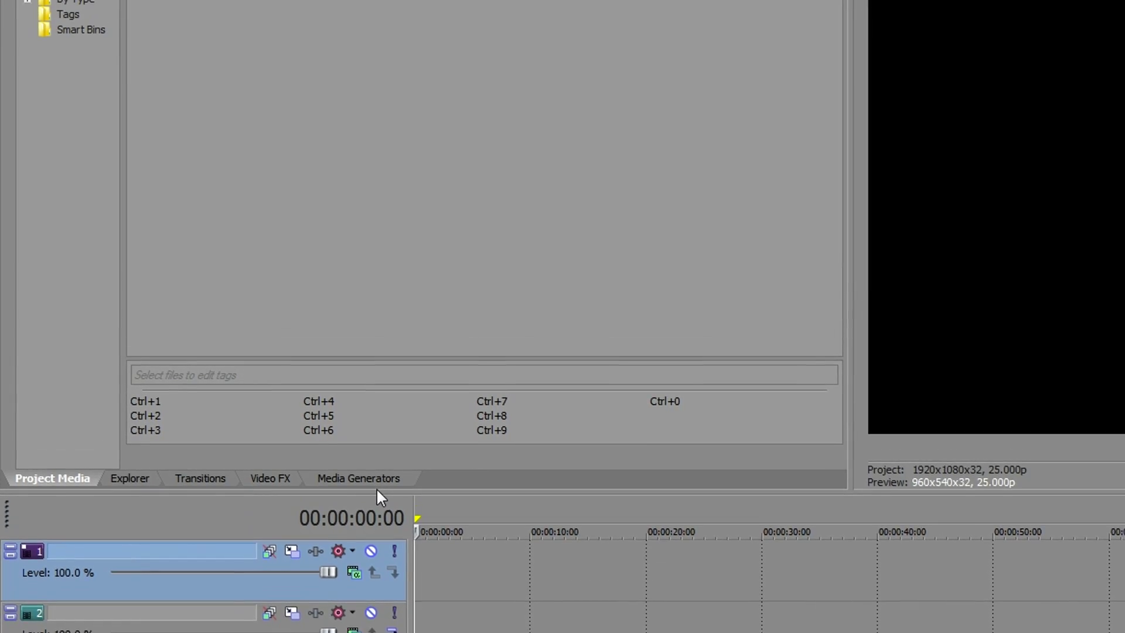
# Step: Place a Cyan solid color generated clip at the start of track 4, keeping its default settings
pyautogui.click(377, 482)
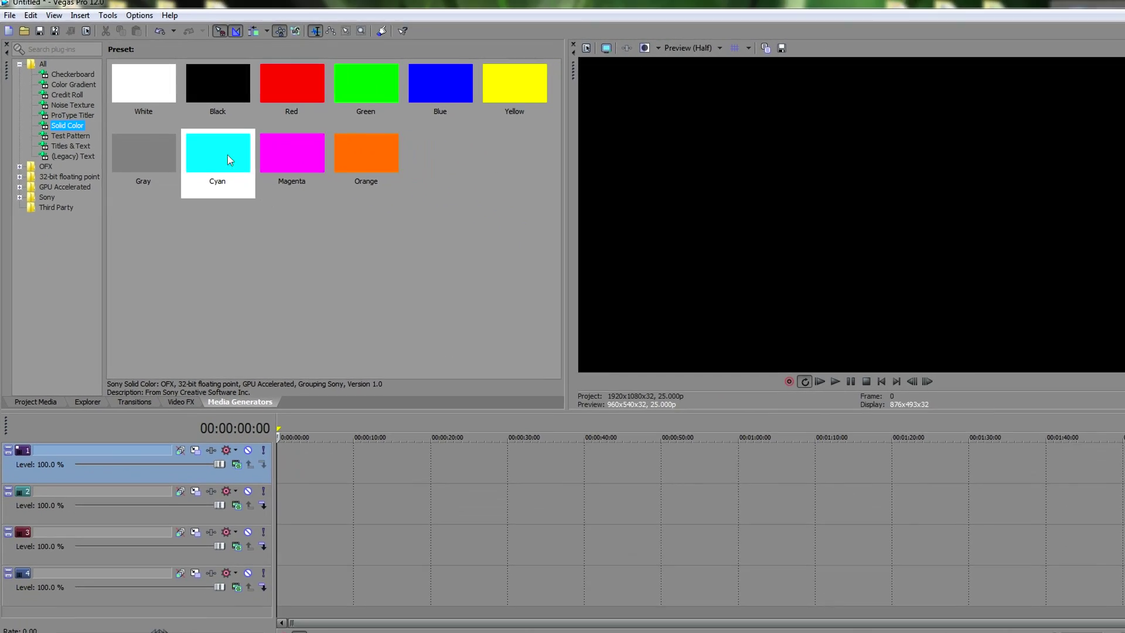
pyautogui.moveTo(340, 205); pyautogui.dragTo(218, 542)
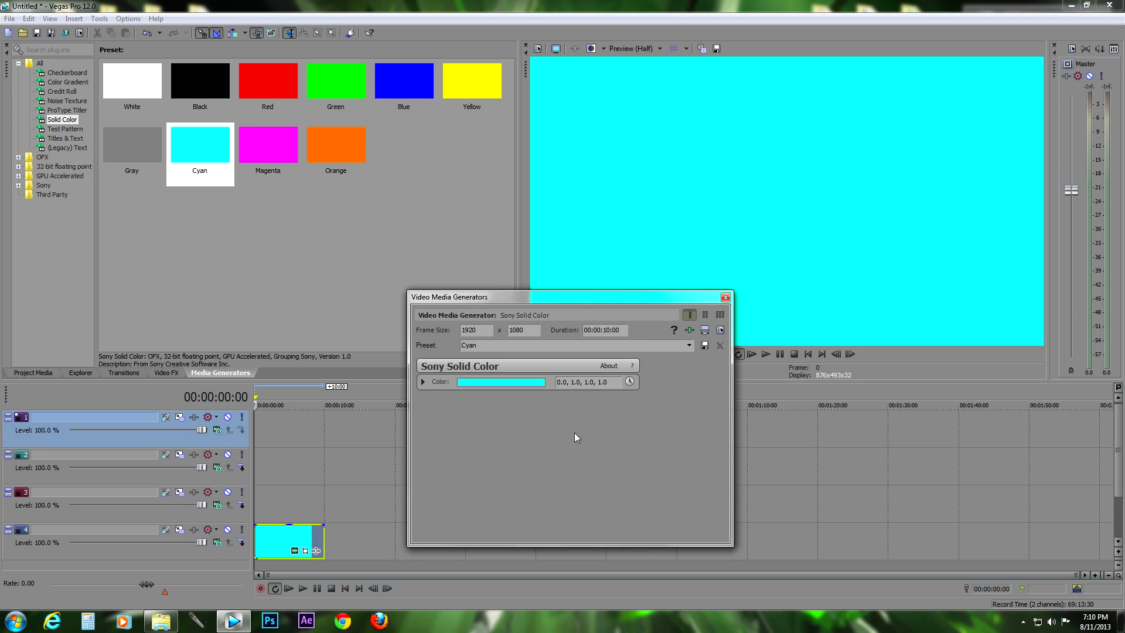
pyautogui.click(724, 297)
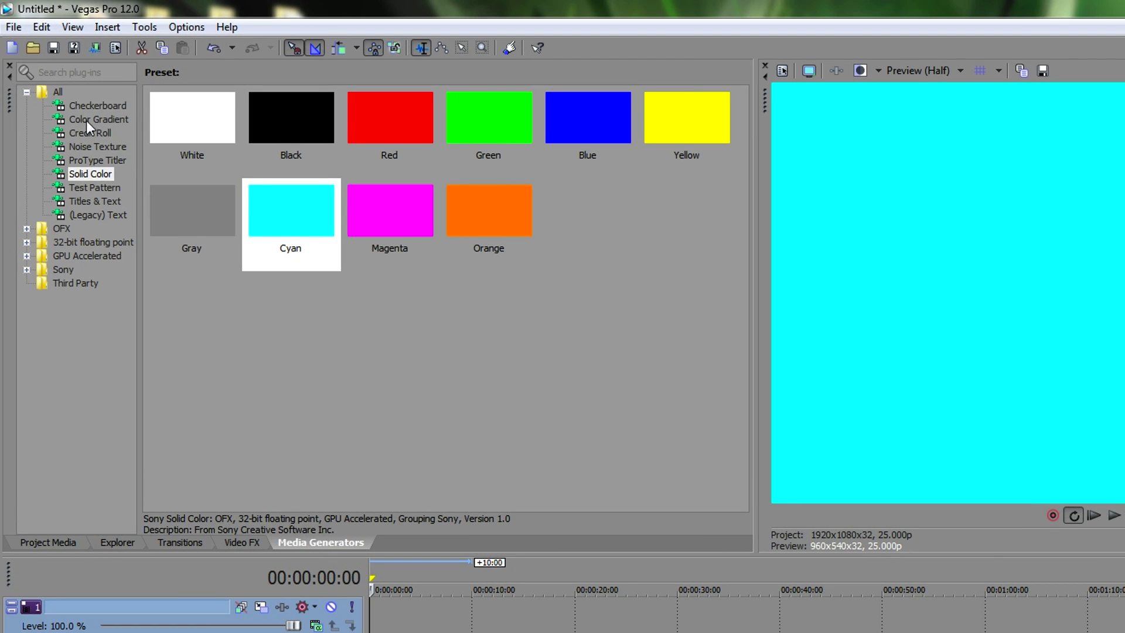
# Step: Add an Elliptical Transparent to Black gradient at the start of track 3, with its outer control point at distance 0.707 and alpha about 174
pyautogui.click(89, 117)
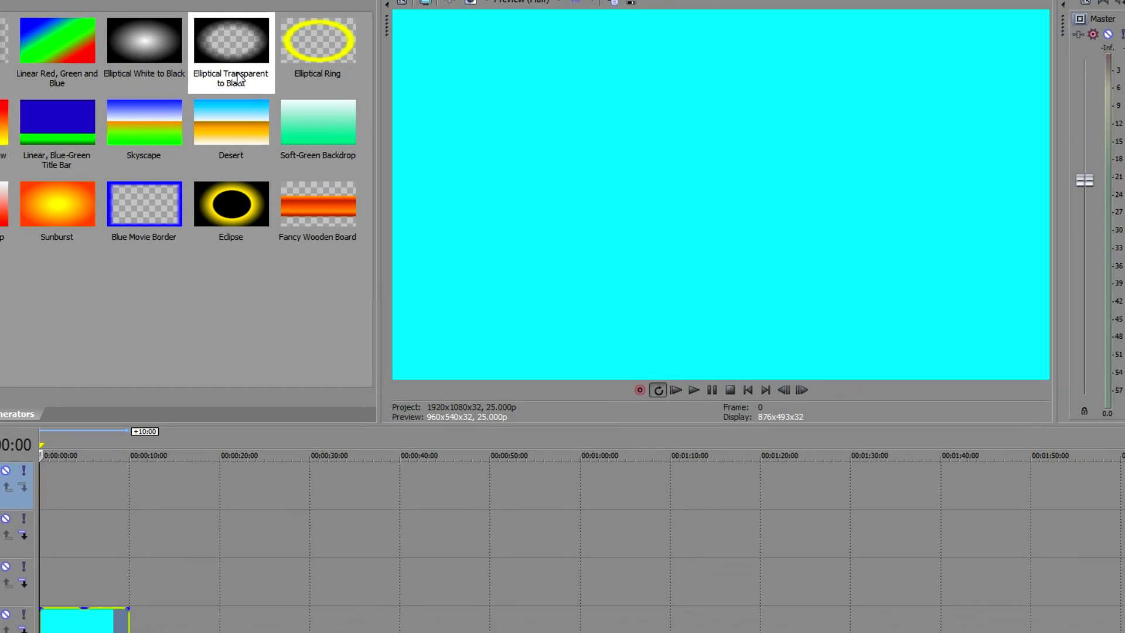
pyautogui.moveTo(238, 79); pyautogui.dragTo(23, 580)
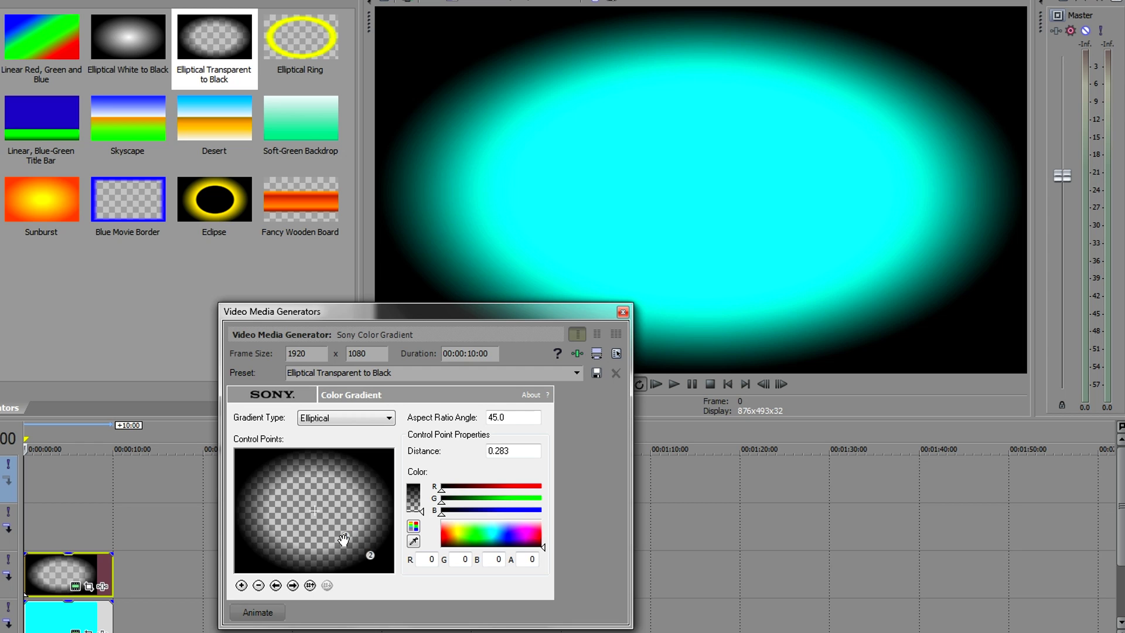
pyautogui.moveTo(343, 539); pyautogui.dragTo(396, 593)
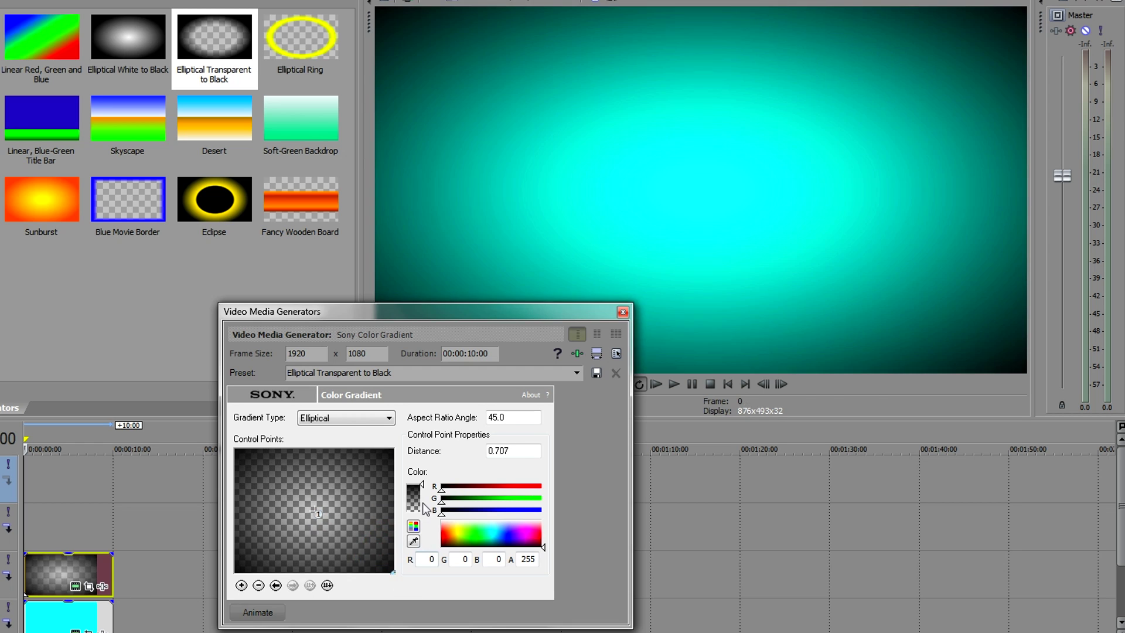
pyautogui.moveTo(425, 485); pyautogui.dragTo(425, 494)
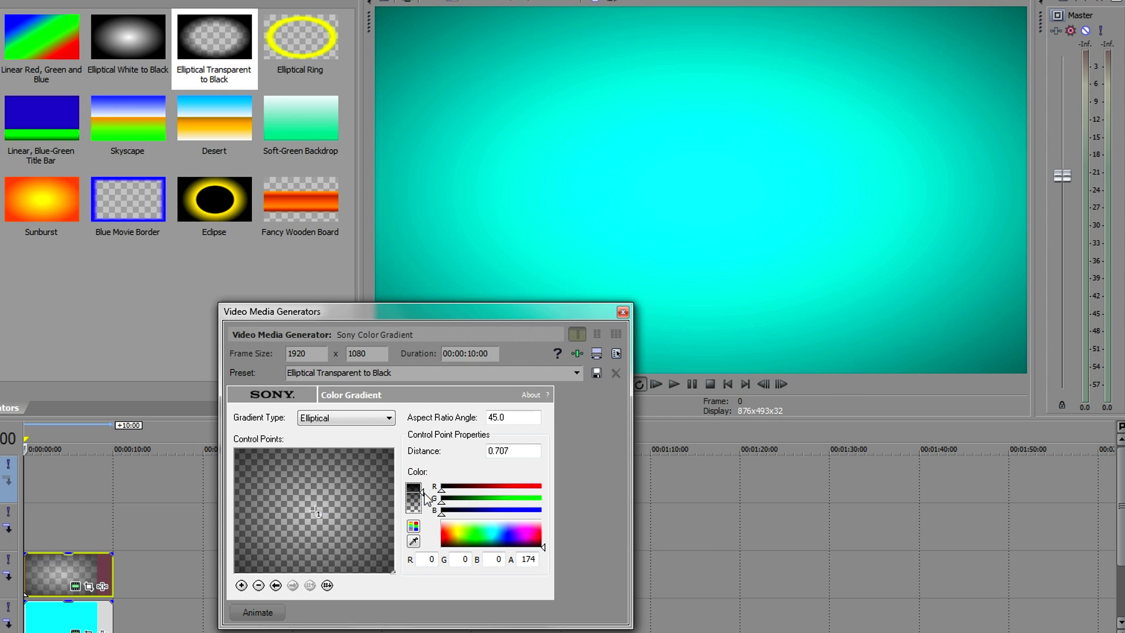
pyautogui.click(623, 311)
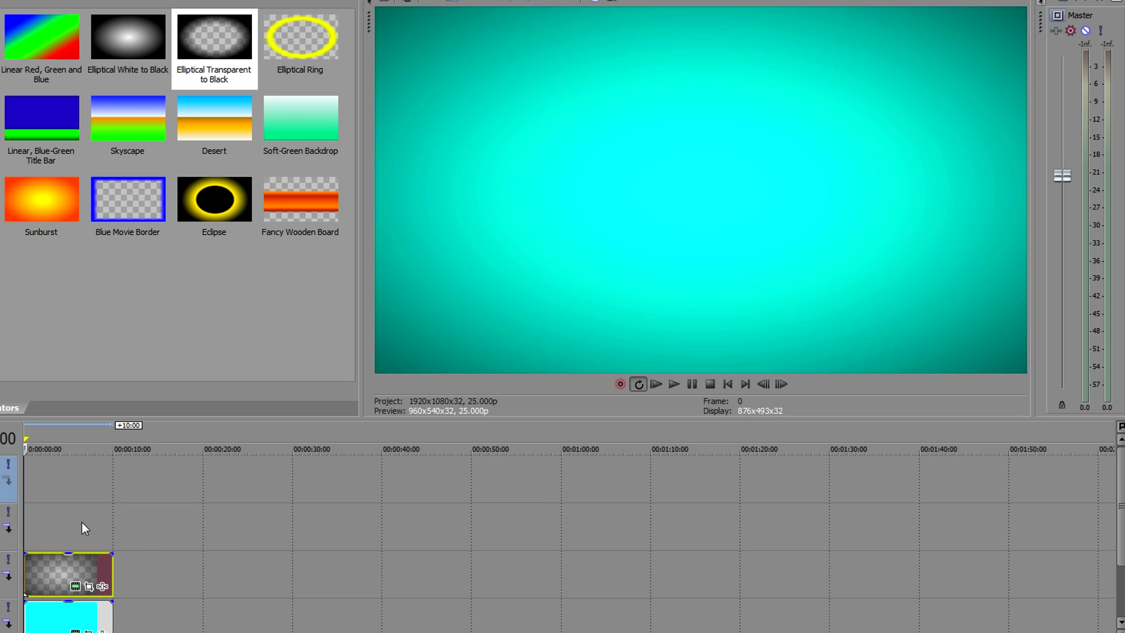
# Step: Insert a text media event on track 2 reading "TechnoPOTATOs"
pyautogui.click(58, 518)
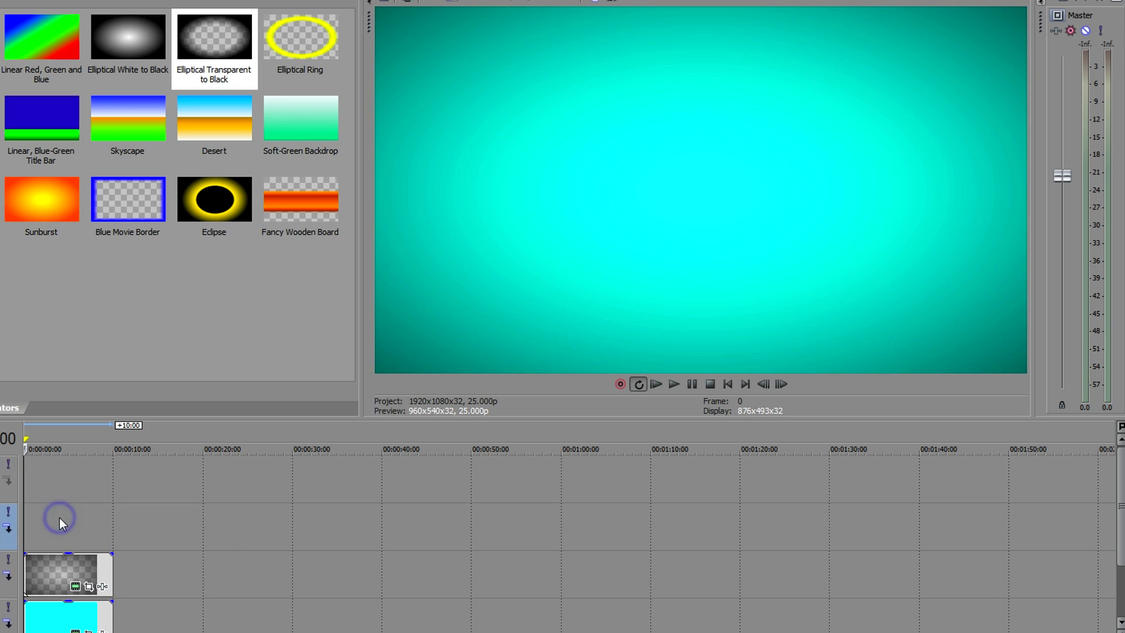
pyautogui.rightClick(58, 518)
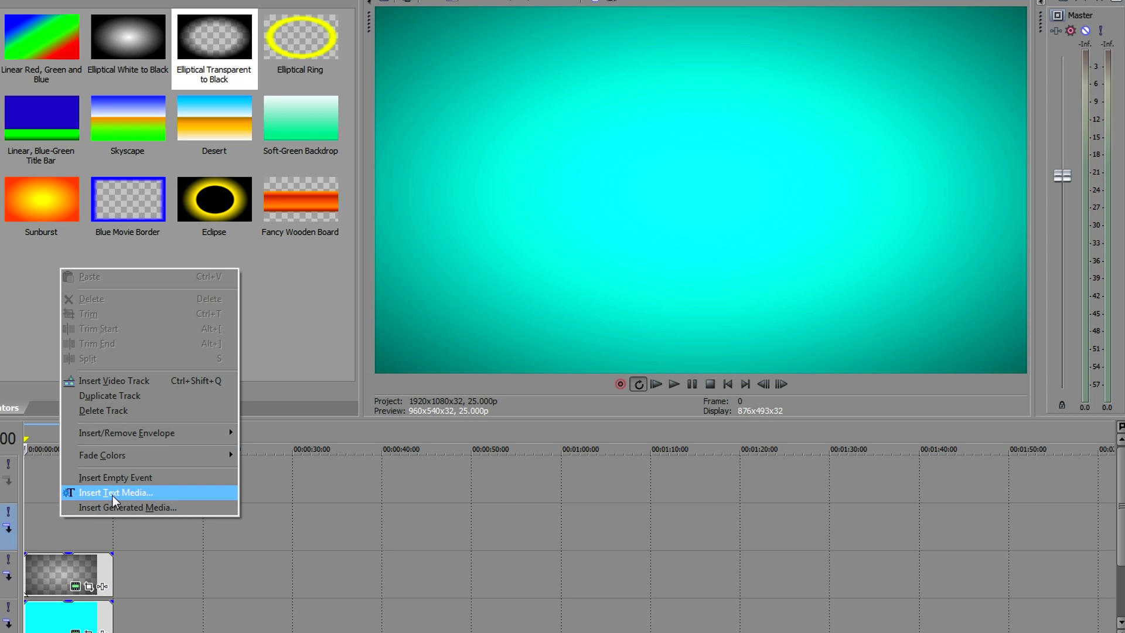
pyautogui.click(145, 493)
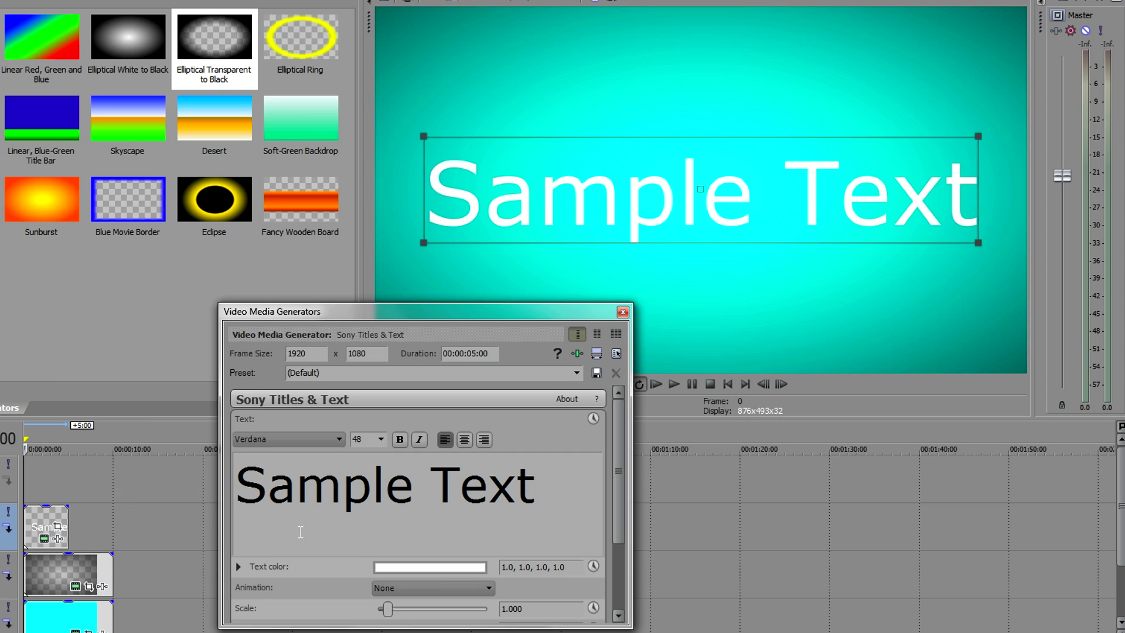
pyautogui.tripleClick(558, 504)
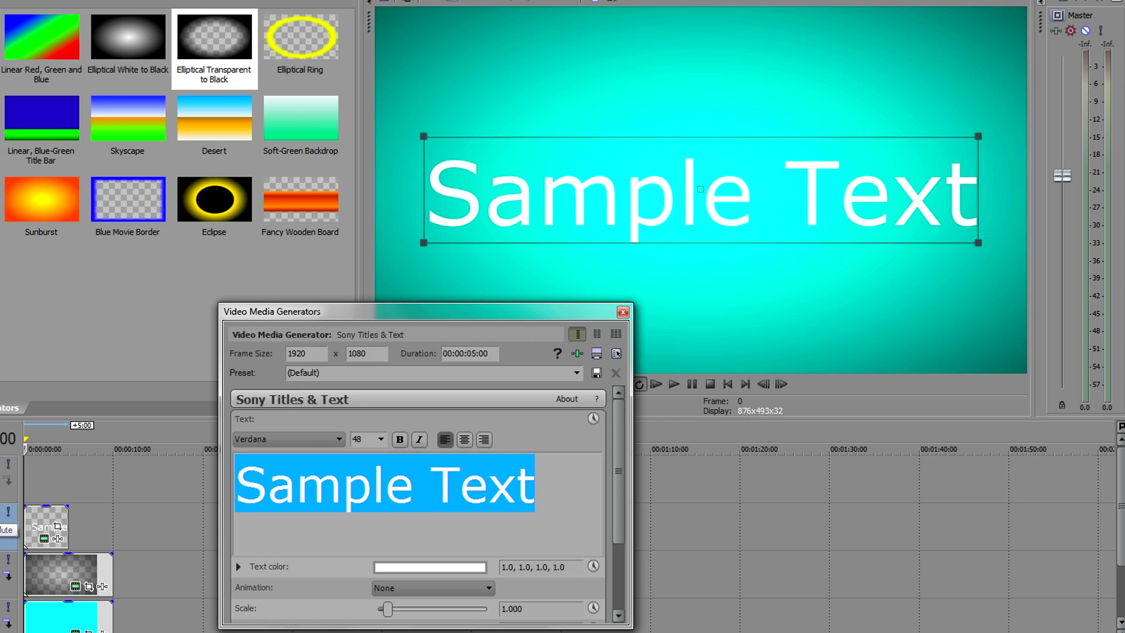
pyautogui.write('t')
pyautogui.press('BackSpace')
pyautogui.write('T')
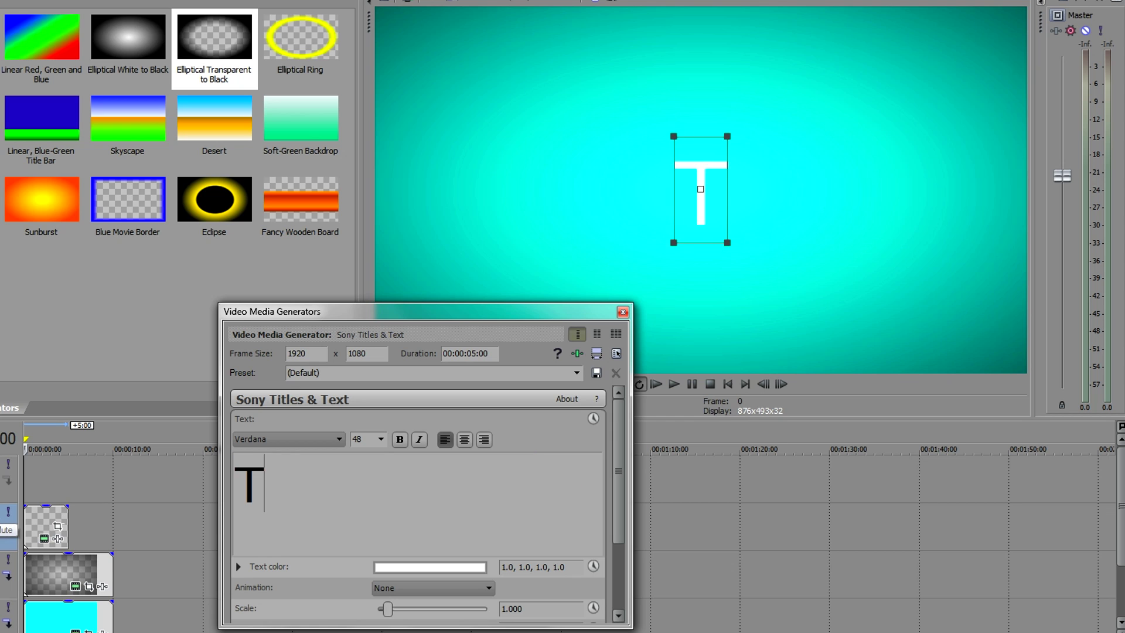
pyautogui.write('echnoPOT')
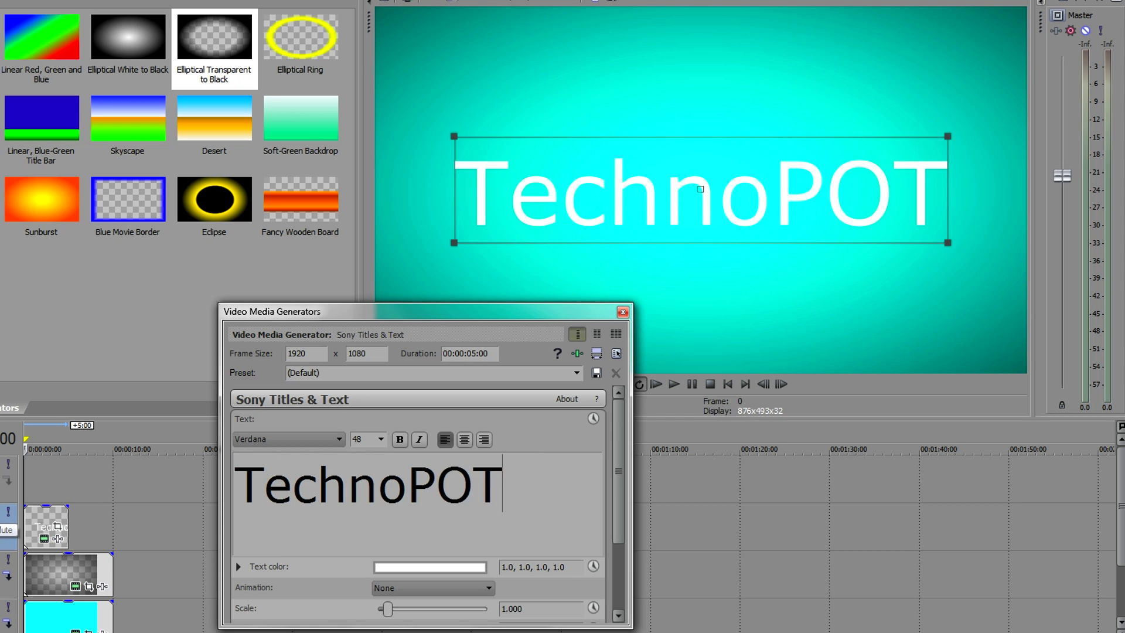
pyautogui.write('ATOs')
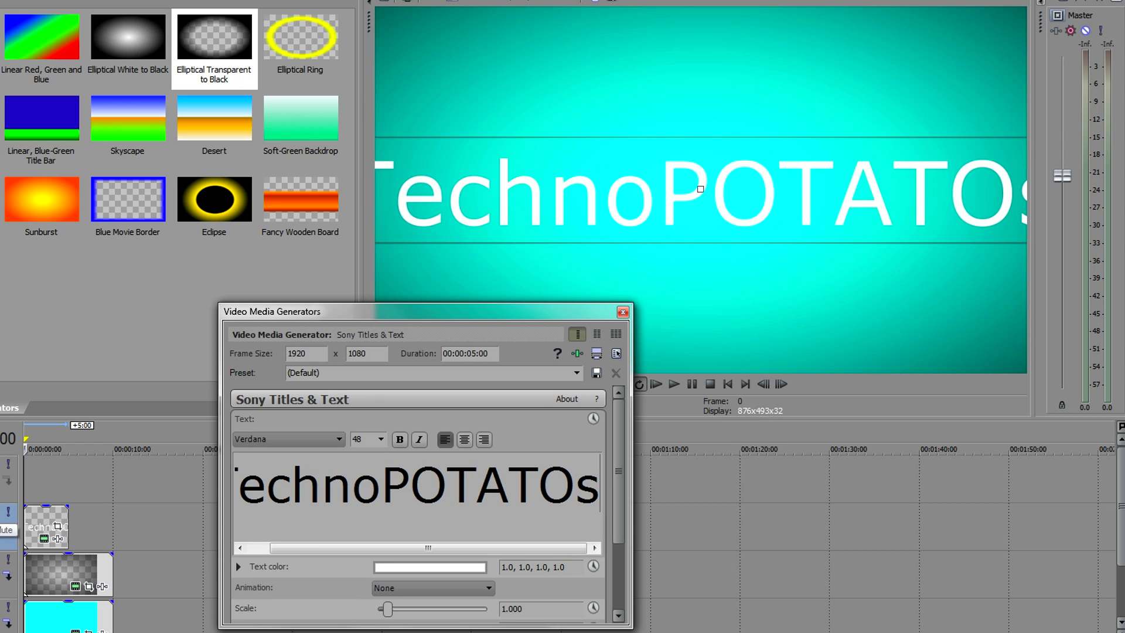
# Step: Format the whole title as bold at size 24 and extend its event to 10 seconds to match the background clips
pyautogui.hotkey('ctrl', 'a')
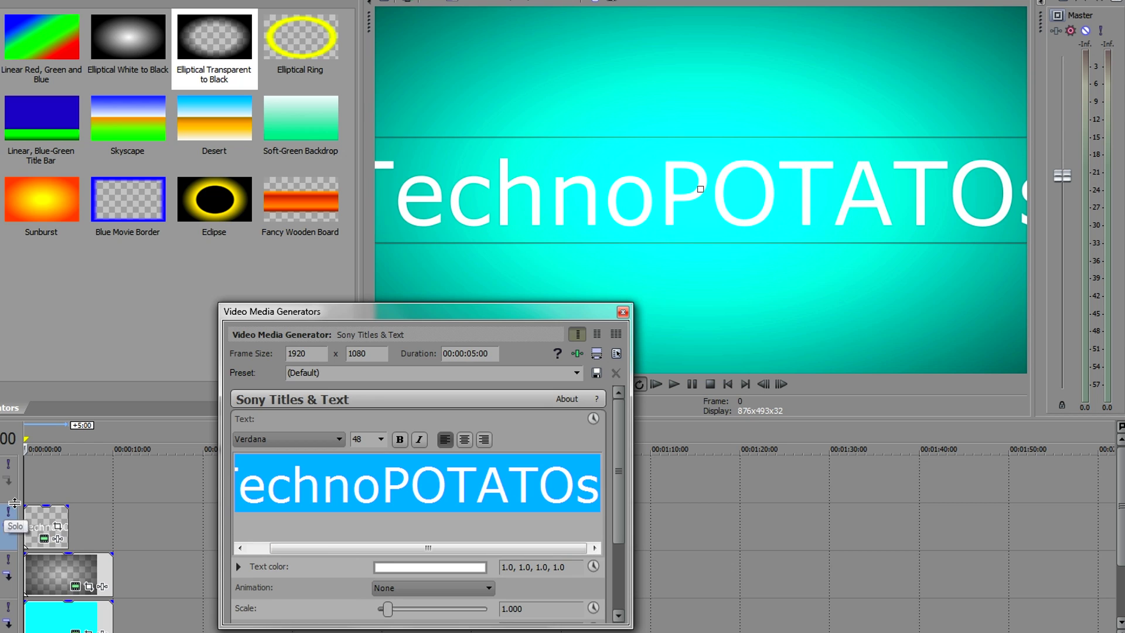
pyautogui.click(381, 439)
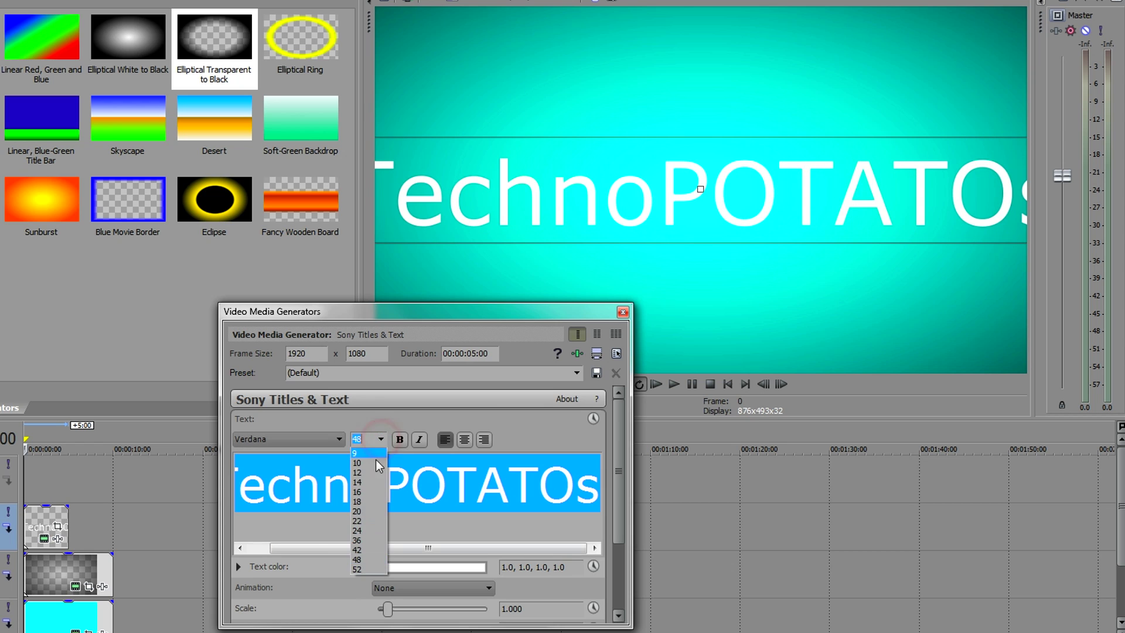
pyautogui.click(371, 526)
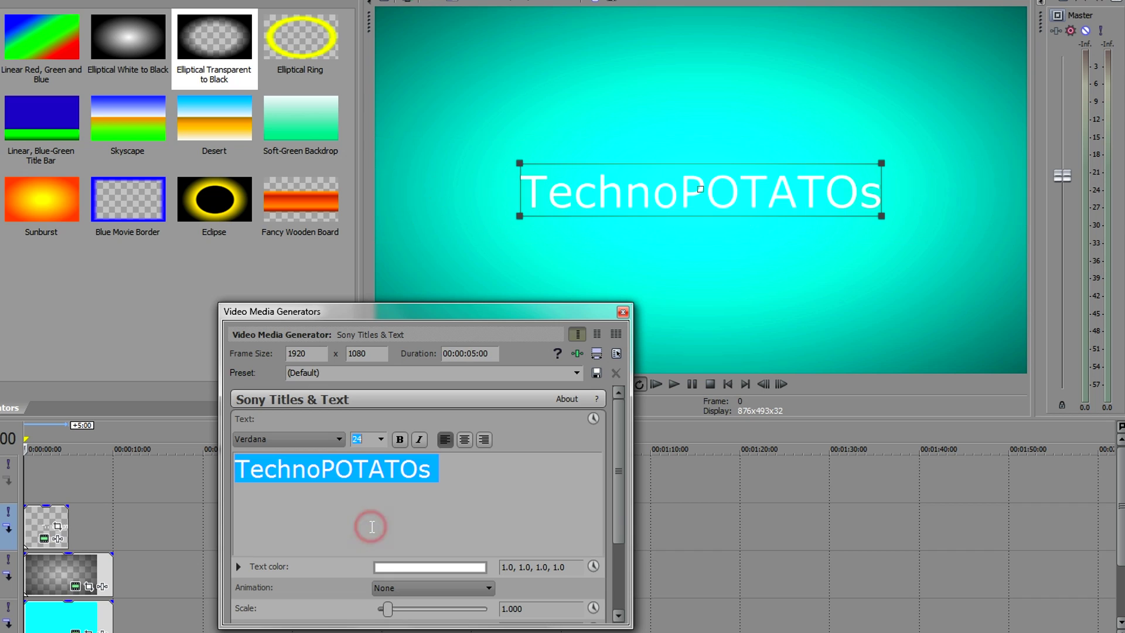
pyautogui.click(400, 440)
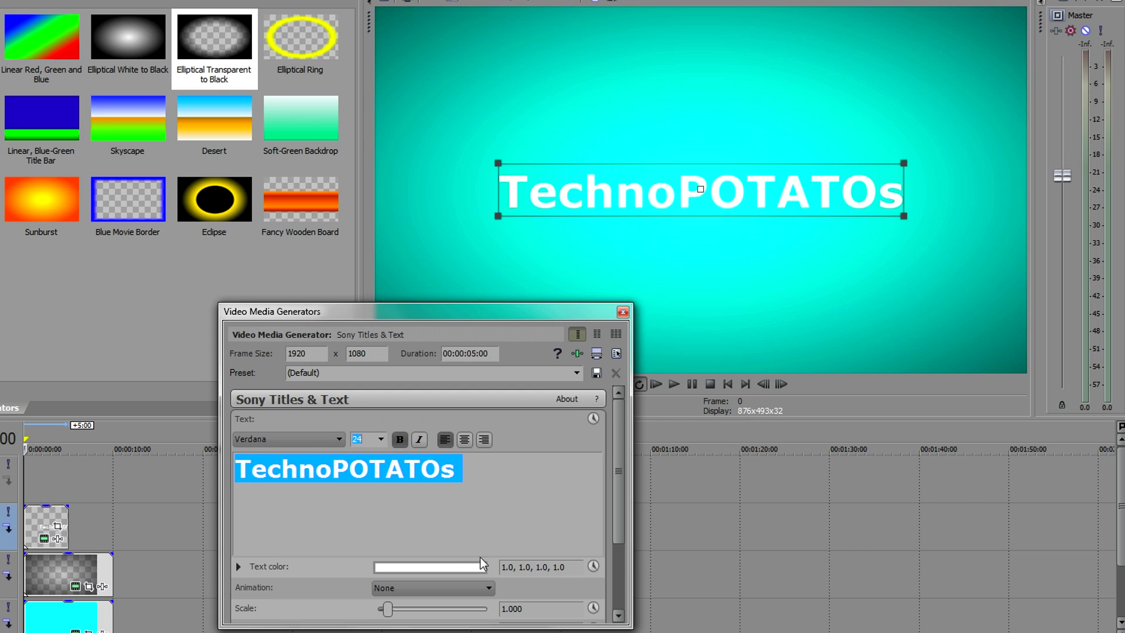
pyautogui.click(623, 311)
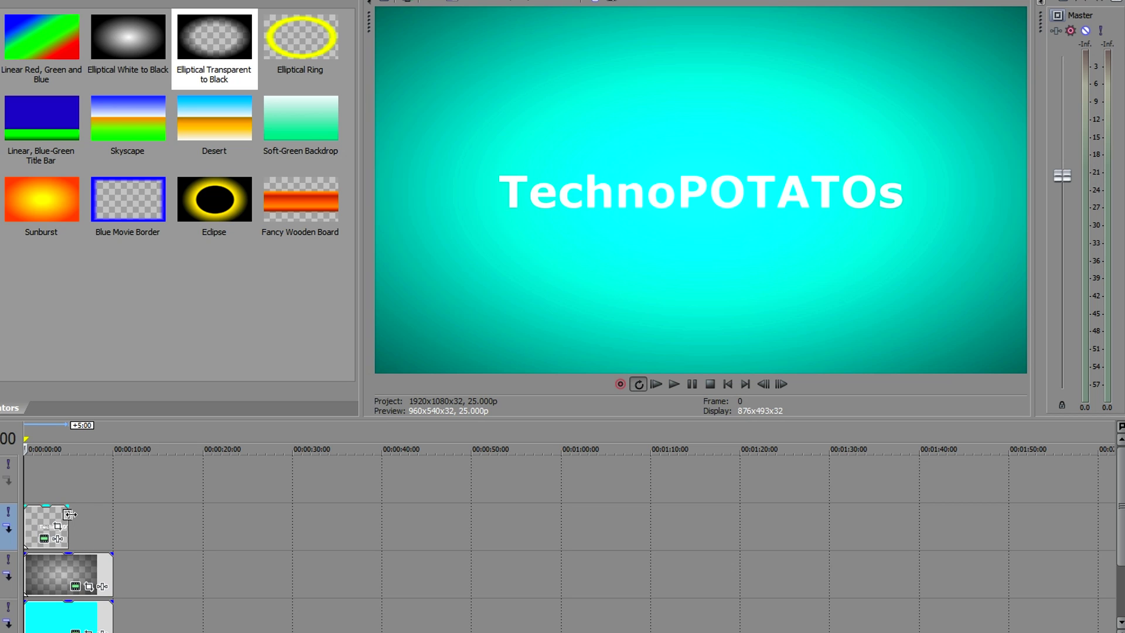
pyautogui.moveTo(69, 518); pyautogui.dragTo(117, 519)
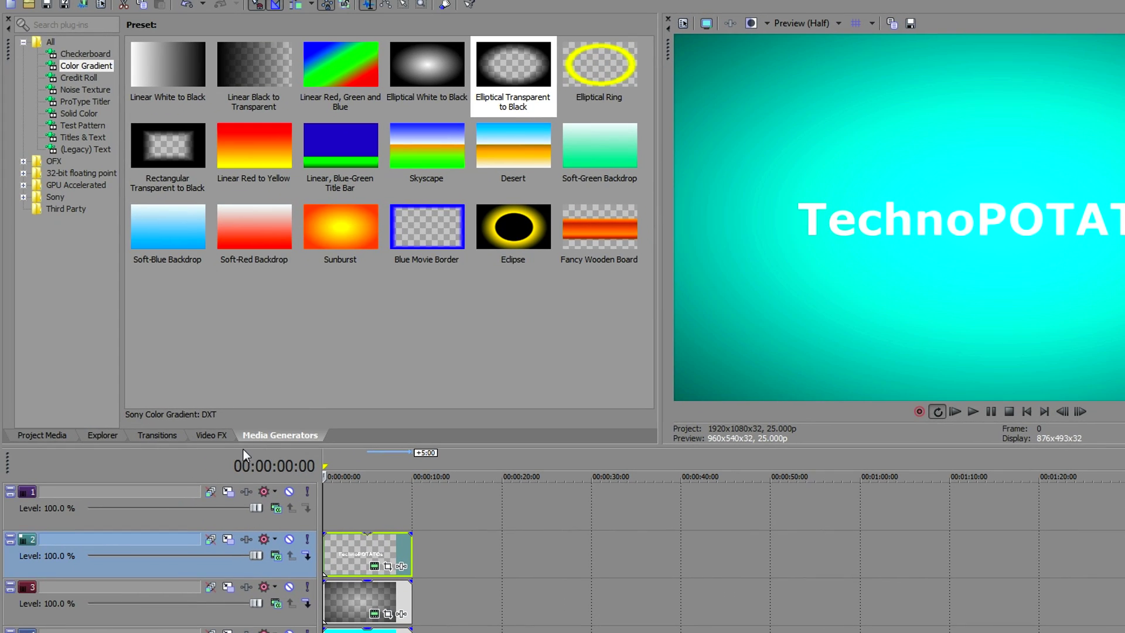
# Step: Apply the Moderate Light Rays video effect preset to the title event on track 2
pyautogui.click(214, 436)
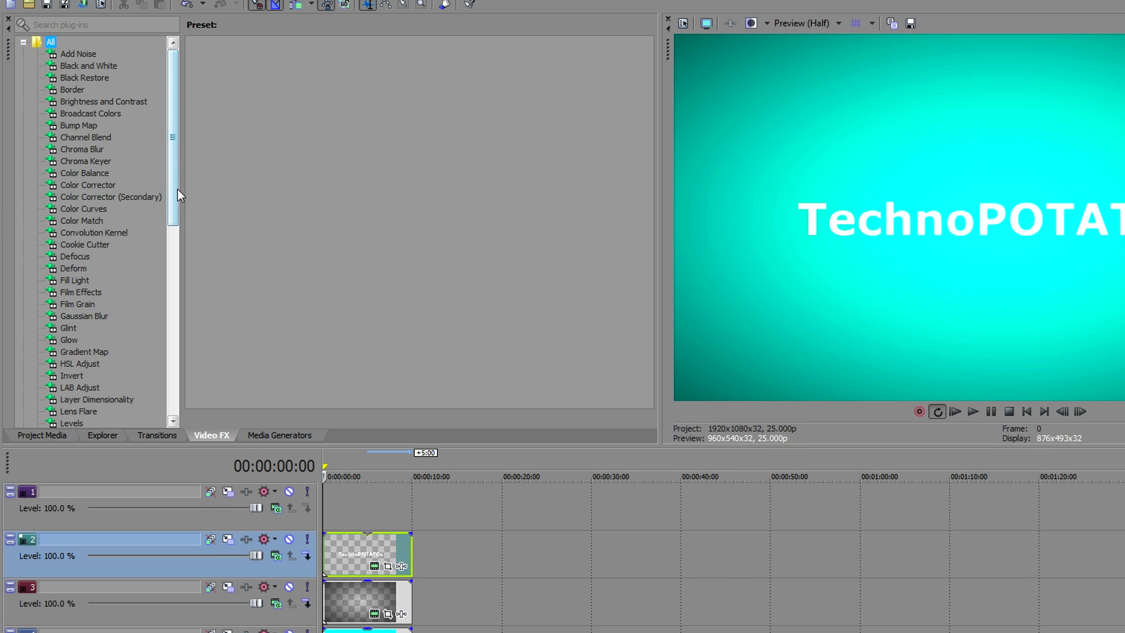
pyautogui.moveTo(175, 189); pyautogui.dragTo(62, 270)
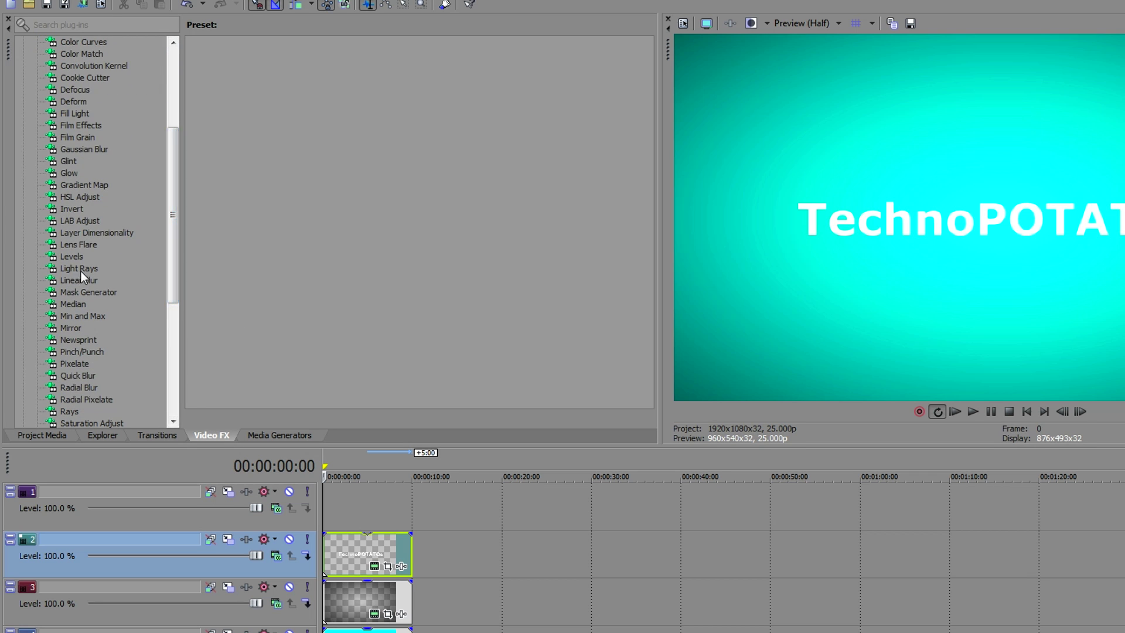
pyautogui.click(82, 268)
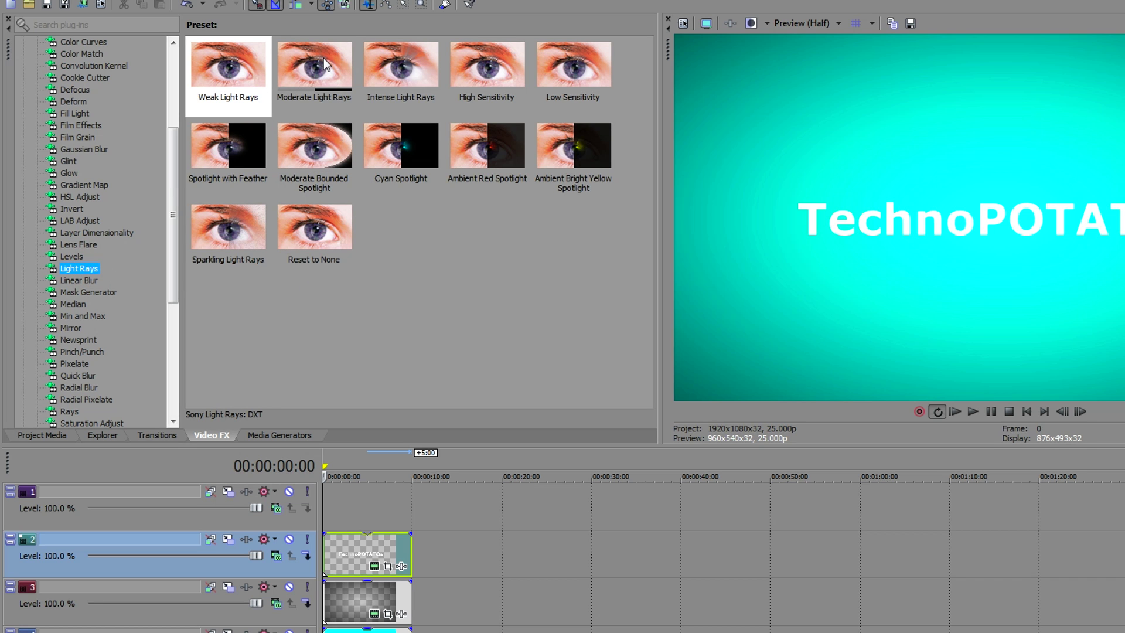
pyautogui.moveTo(323, 58); pyautogui.dragTo(346, 347)
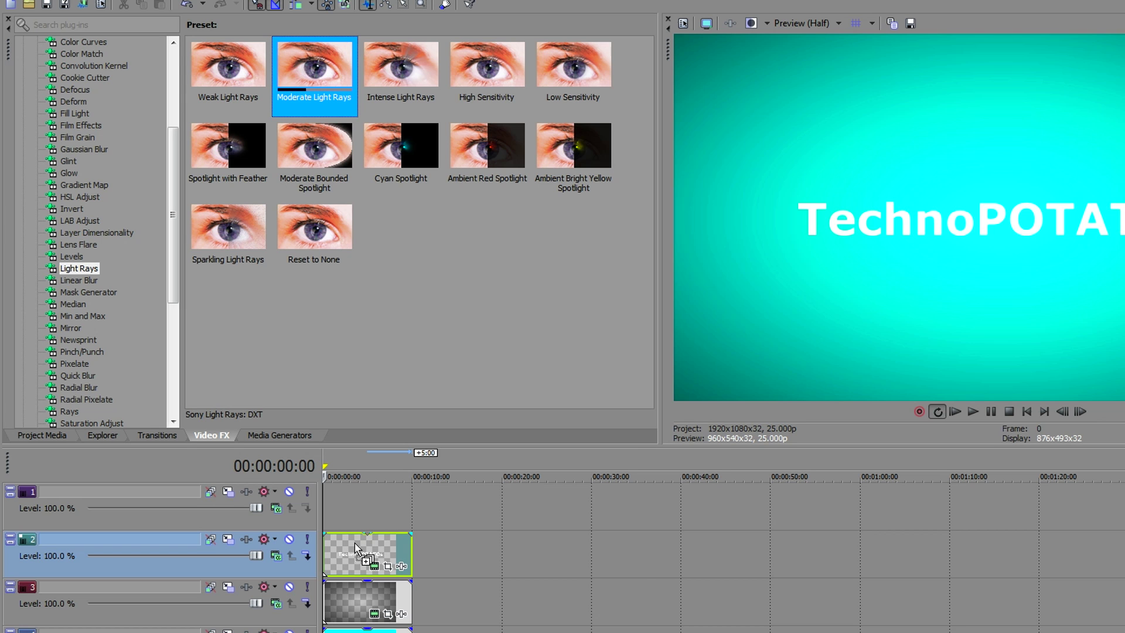
pyautogui.moveTo(355, 548); pyautogui.dragTo(357, 548)
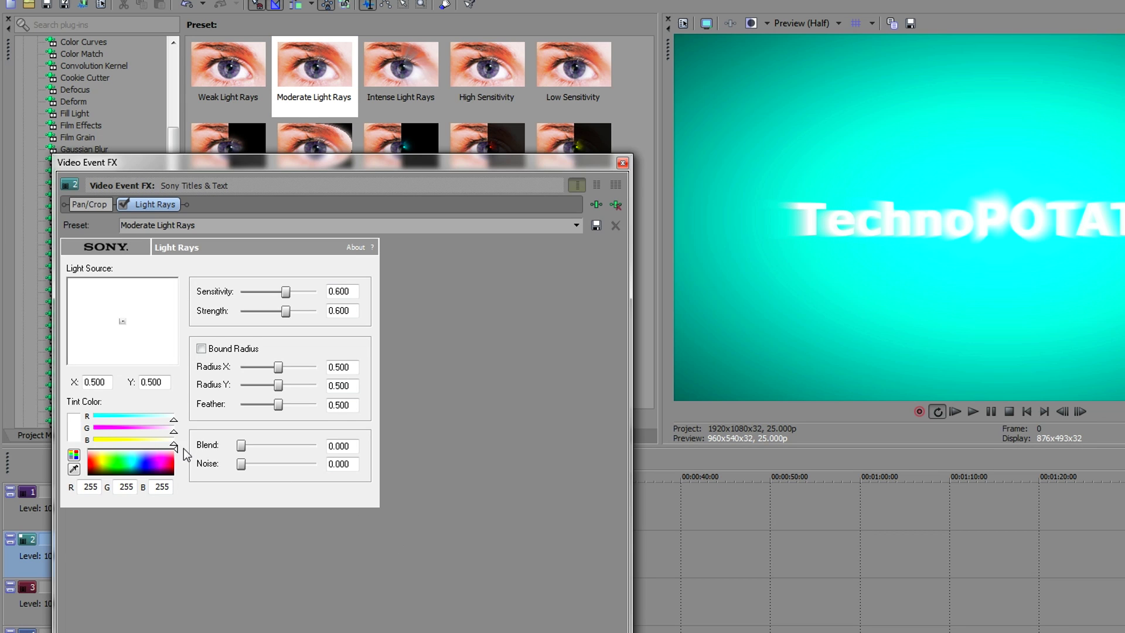
# Step: Set the Light Rays tint to black and raise Blend, Feather, Radius X, Radius Y and Strength to 1.000
pyautogui.click(174, 474)
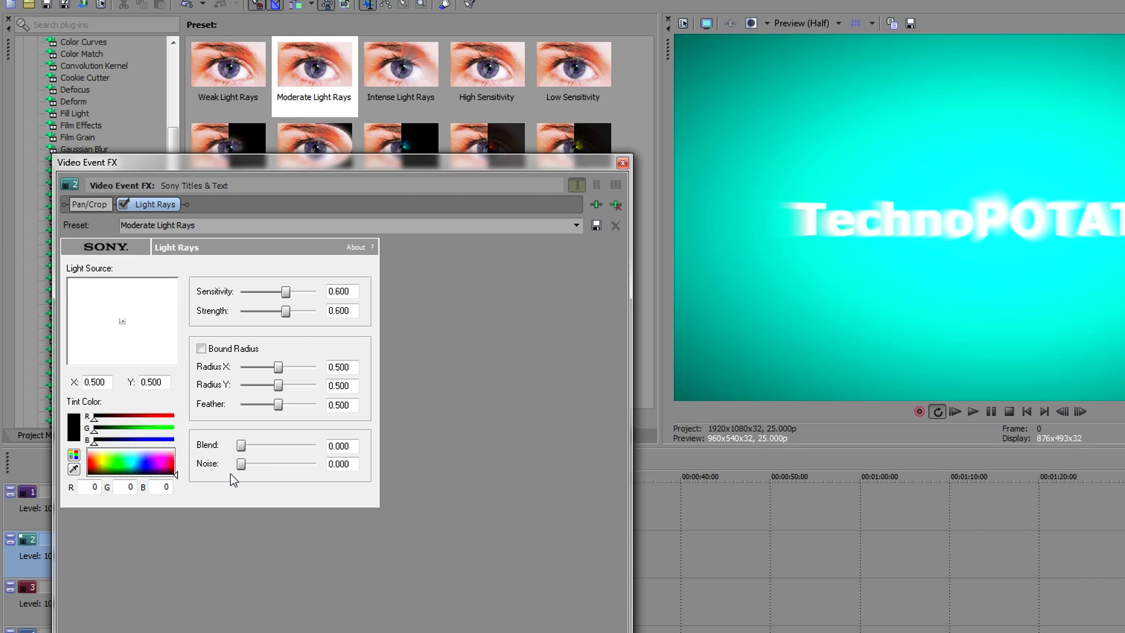
pyautogui.moveTo(241, 448); pyautogui.dragTo(537, 452)
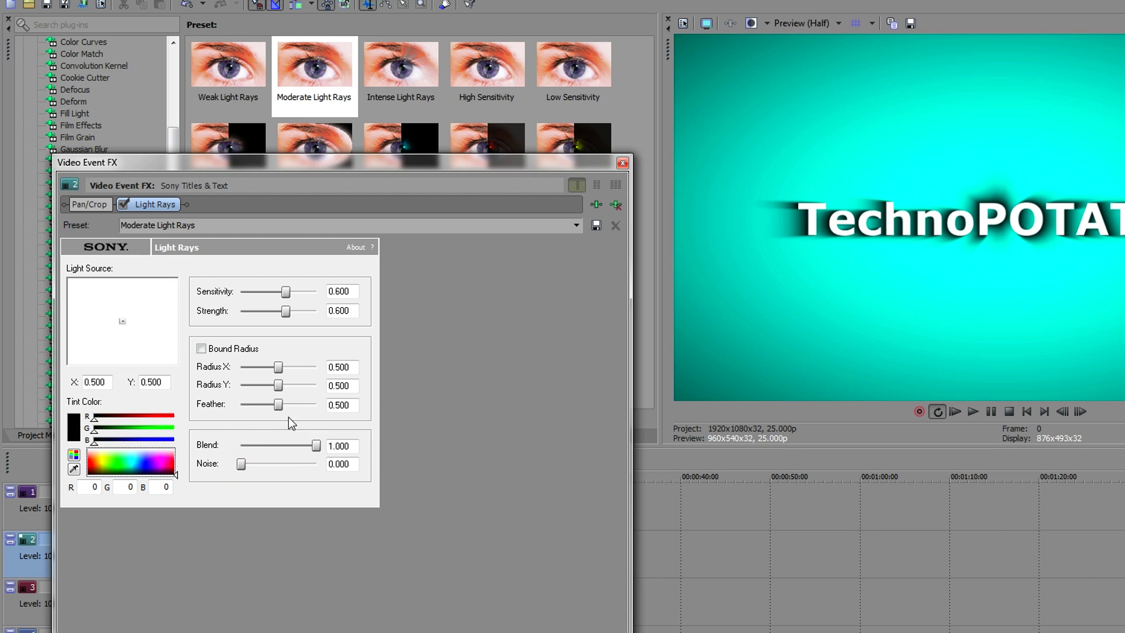
pyautogui.moveTo(277, 404); pyautogui.dragTo(411, 402)
pyautogui.moveTo(278, 384); pyautogui.dragTo(358, 369)
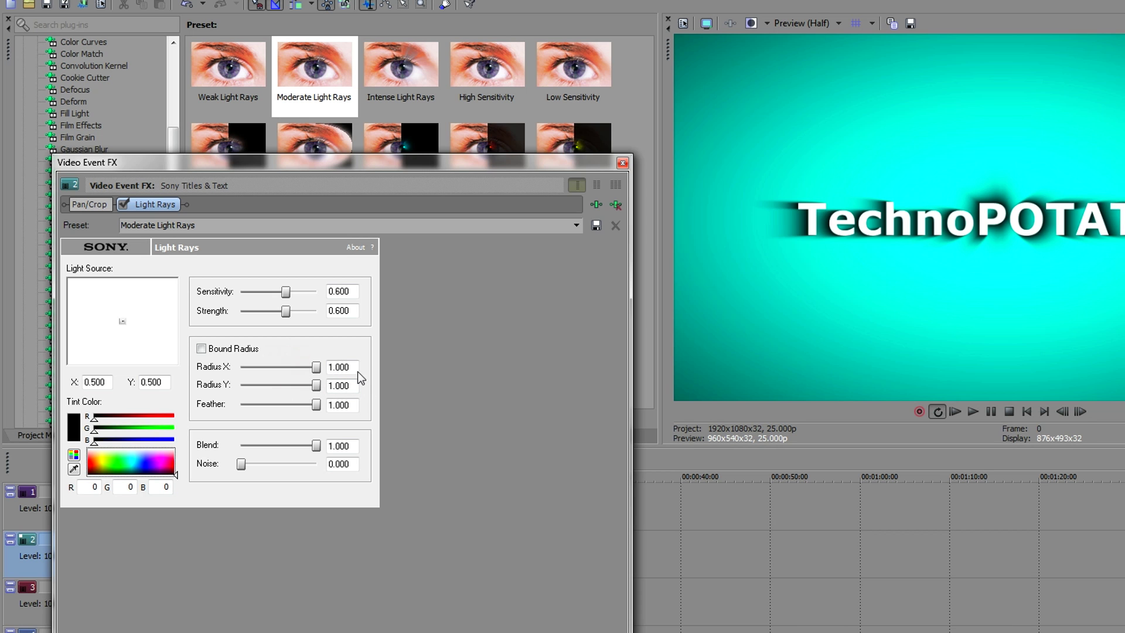
pyautogui.moveTo(290, 308); pyautogui.dragTo(319, 310)
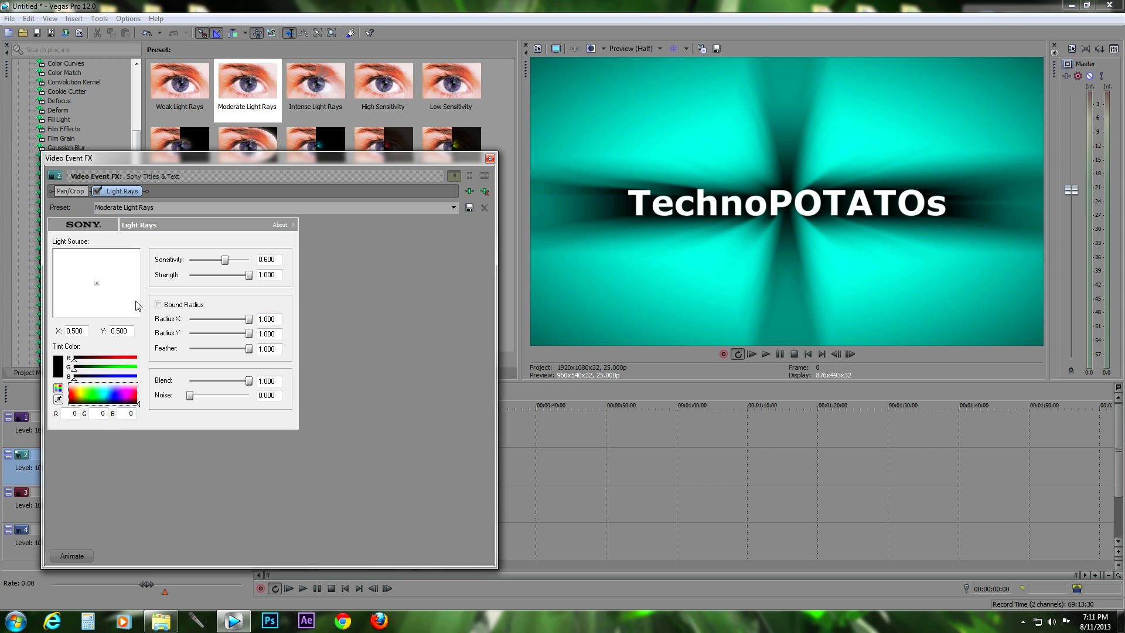
# Step: Move the light source to the upper-right corner at X 1.000, Y 0.000 and show the effect's keyframe timeline
pyautogui.click(102, 286)
pyautogui.moveTo(97, 285); pyautogui.dragTo(180, 240)
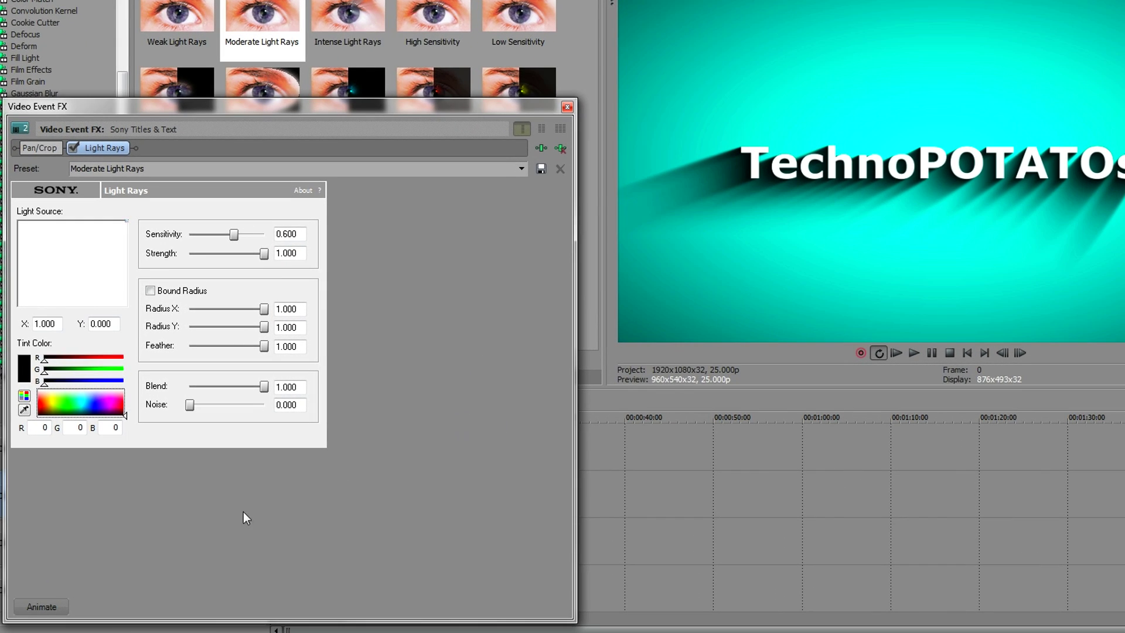
pyautogui.click(51, 604)
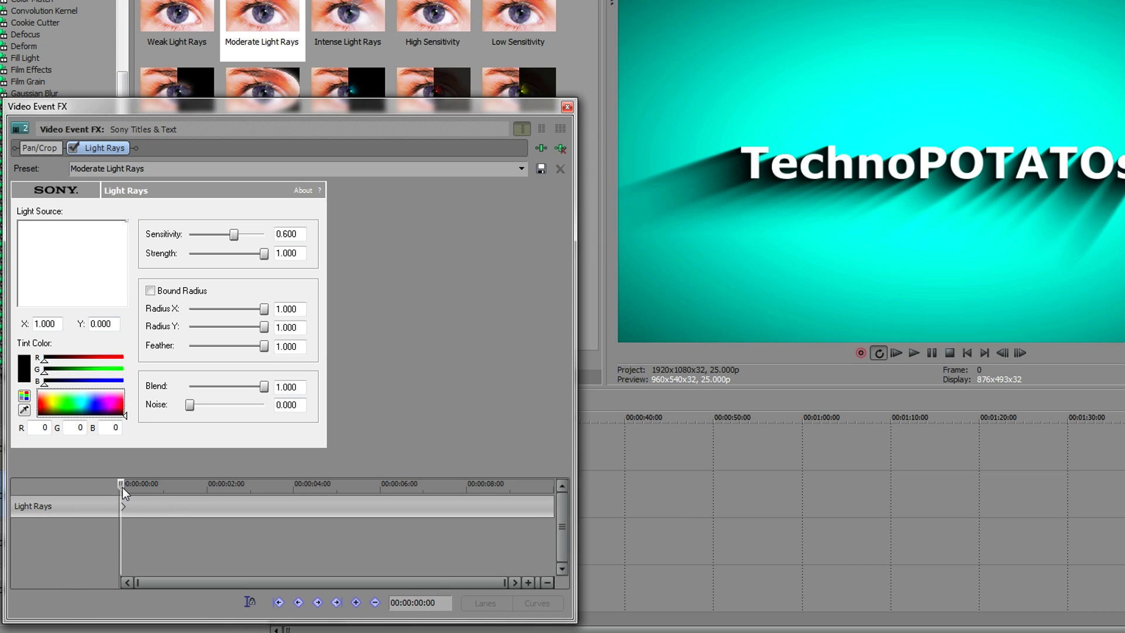
# Step: Keyframe the Light Rays source to X 0.000, Y 0.000 at 10 seconds and play back the shadow animation
pyautogui.moveTo(122, 487); pyautogui.dragTo(756, 481)
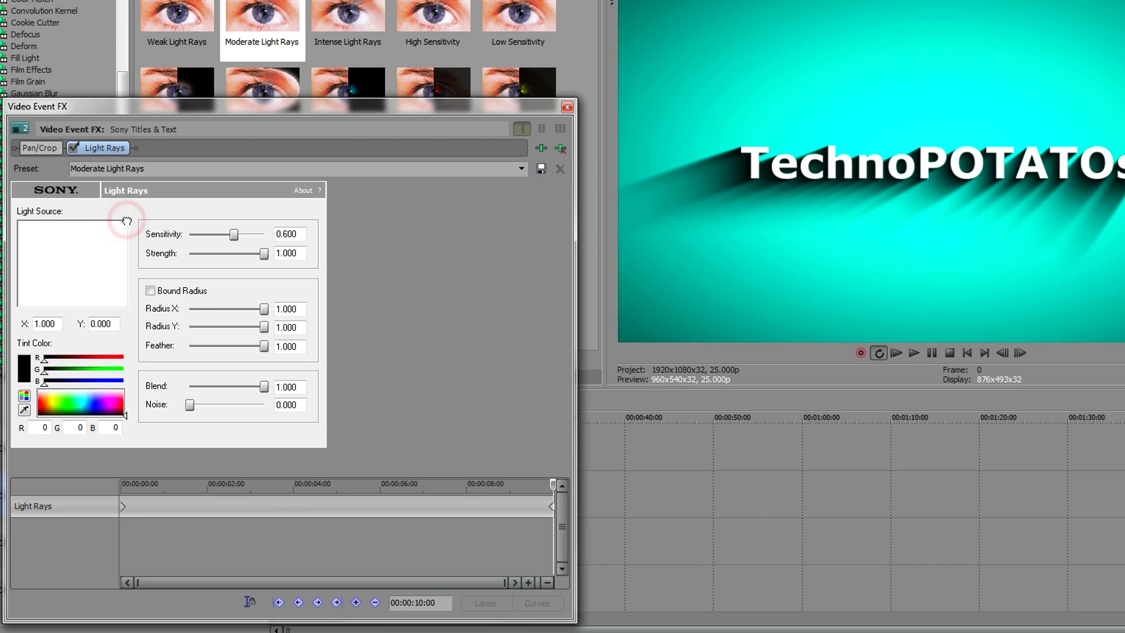
pyautogui.moveTo(126, 219); pyautogui.dragTo(17, 220)
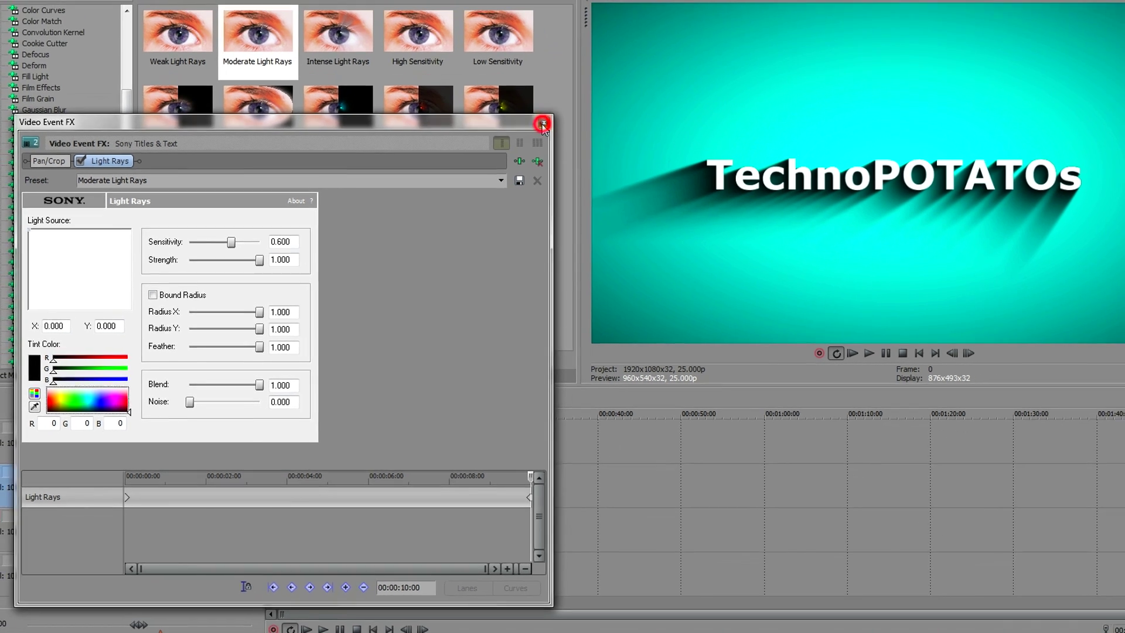
pyautogui.click(566, 108)
pyautogui.click(752, 353)
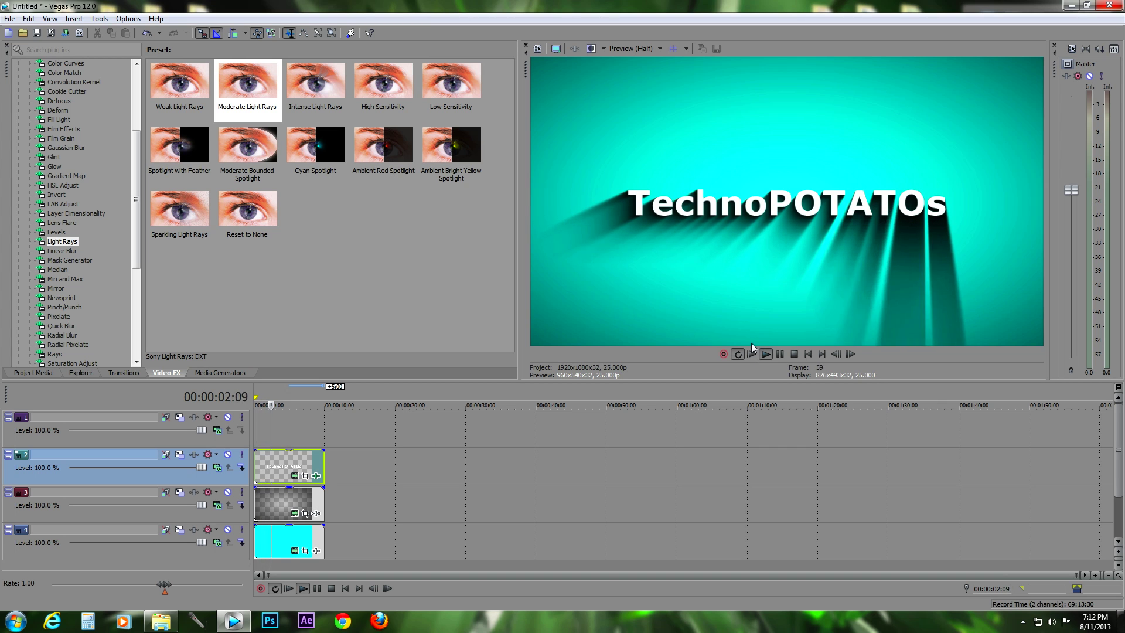
pyautogui.click(792, 354)
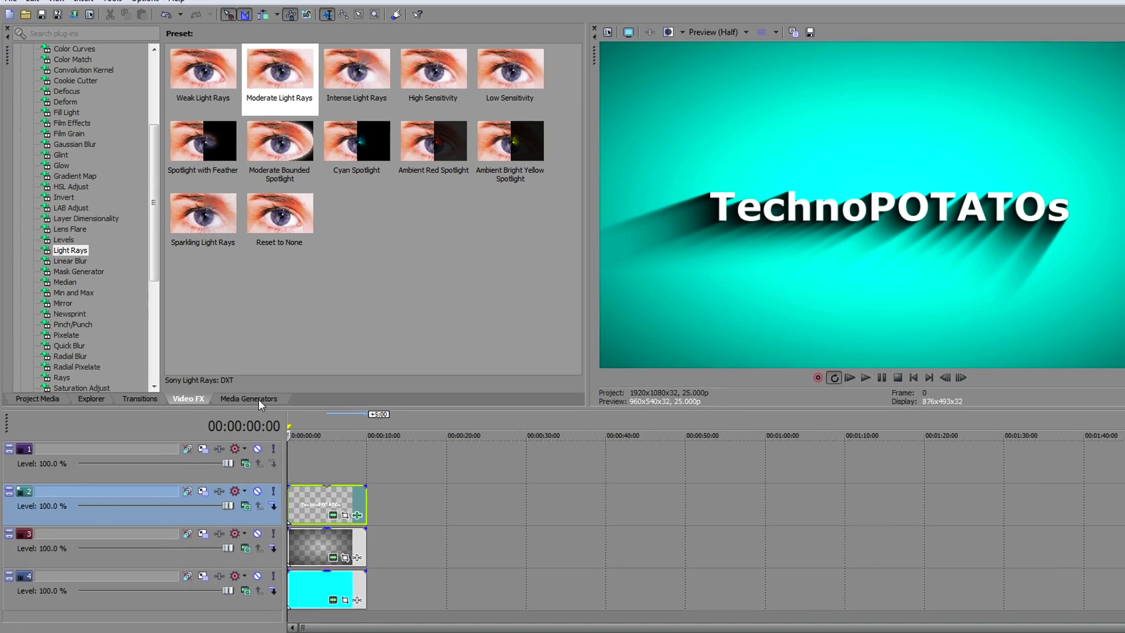
# Step: Add a Black solid color event at the start of the empty track 1, keeping its 10-second duration
pyautogui.click(265, 404)
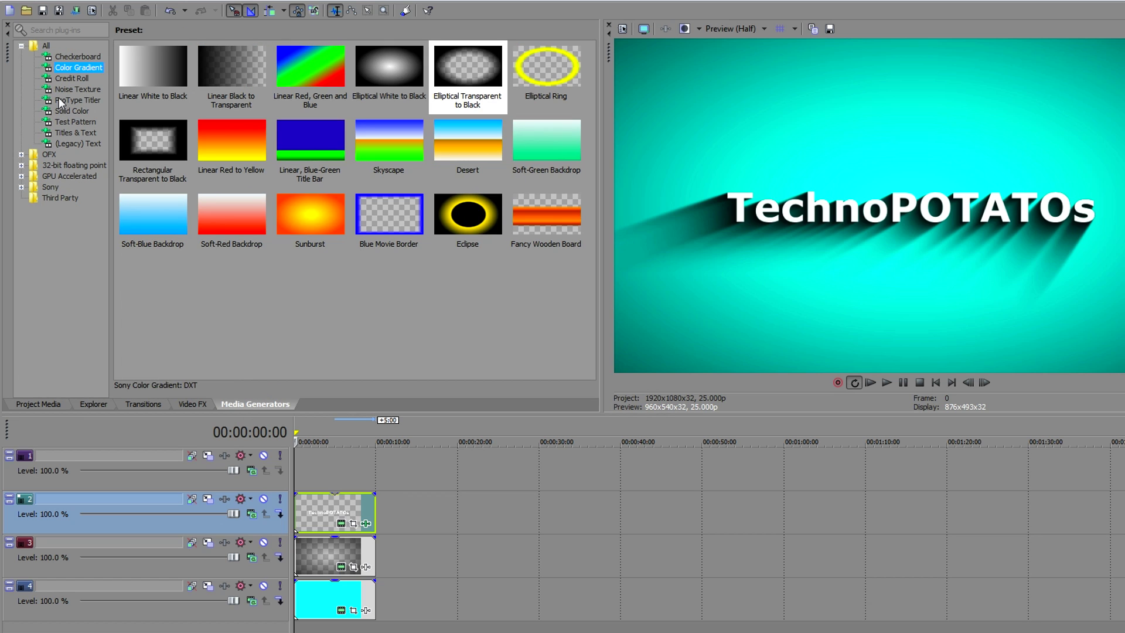
pyautogui.click(74, 111)
pyautogui.moveTo(232, 93); pyautogui.dragTo(305, 469)
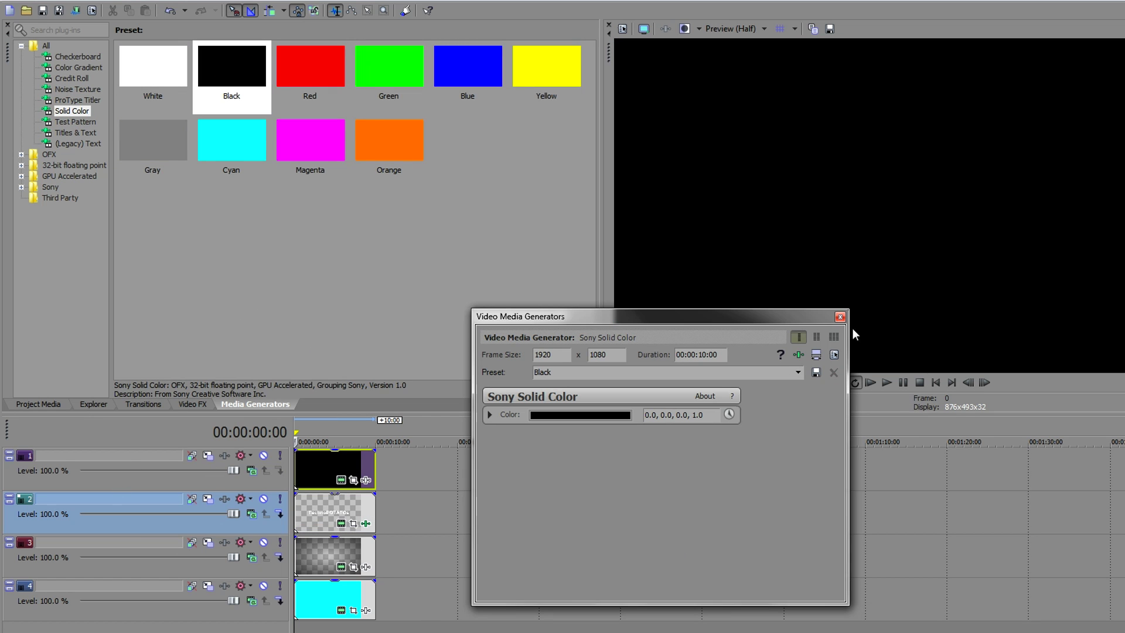
pyautogui.click(840, 316)
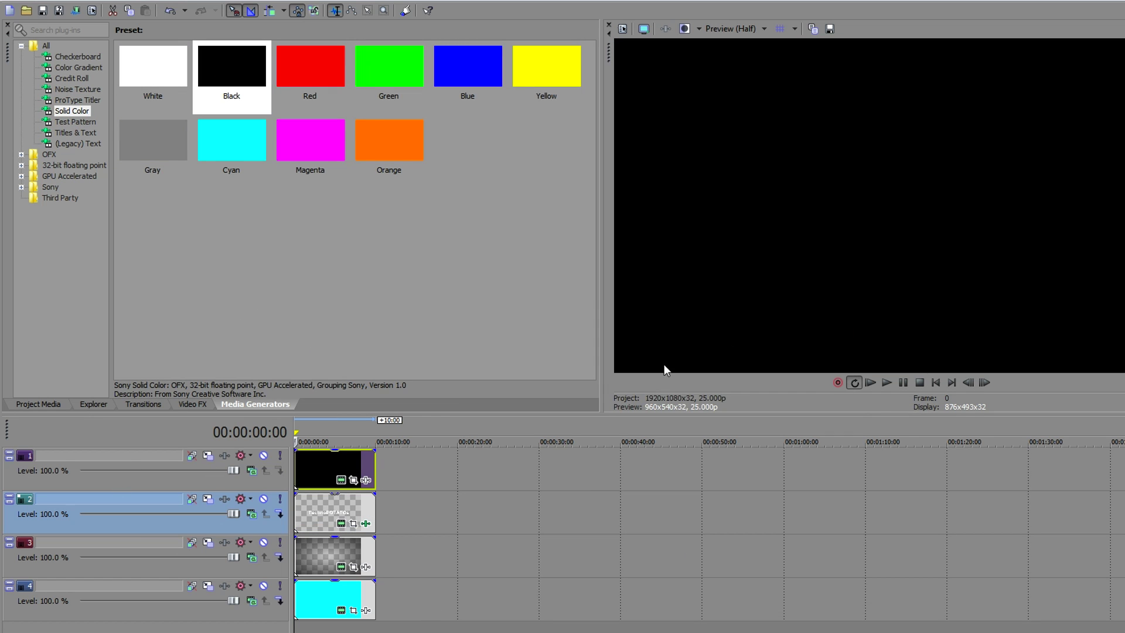
# Step: Set the compositing mode of the black solid's track 1 to Add
pyautogui.click(251, 471)
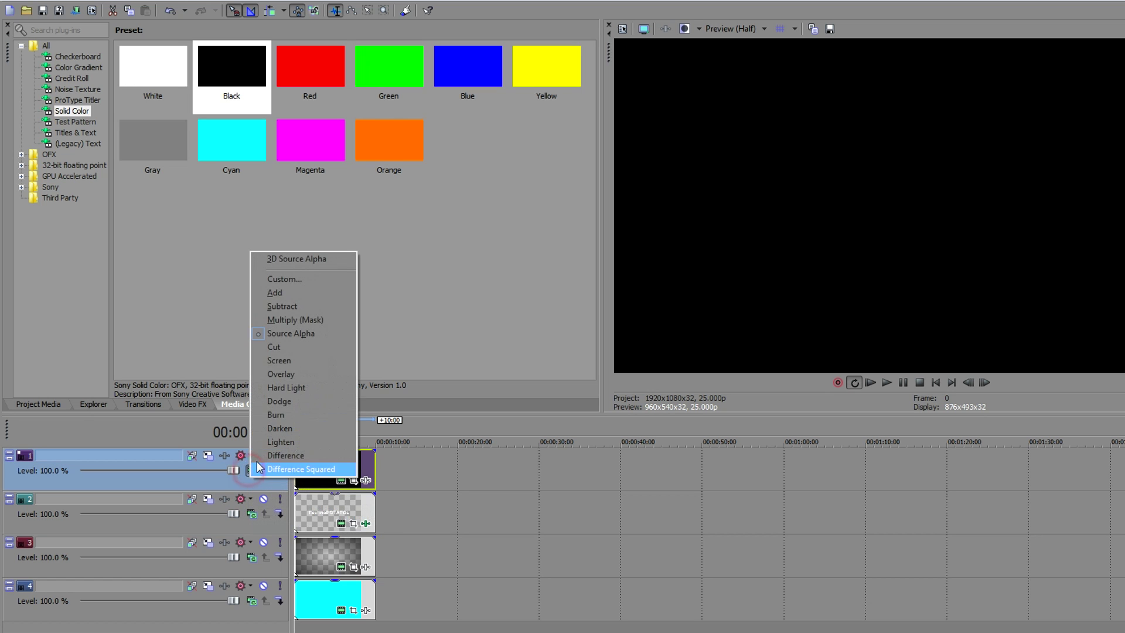
pyautogui.click(304, 291)
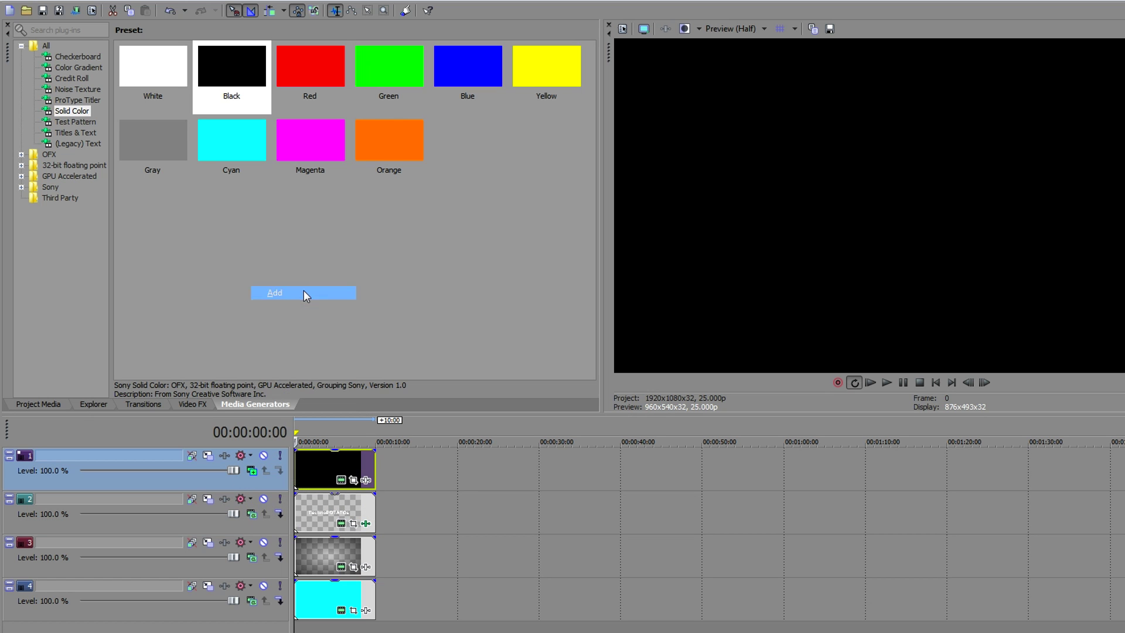
pyautogui.click(251, 513)
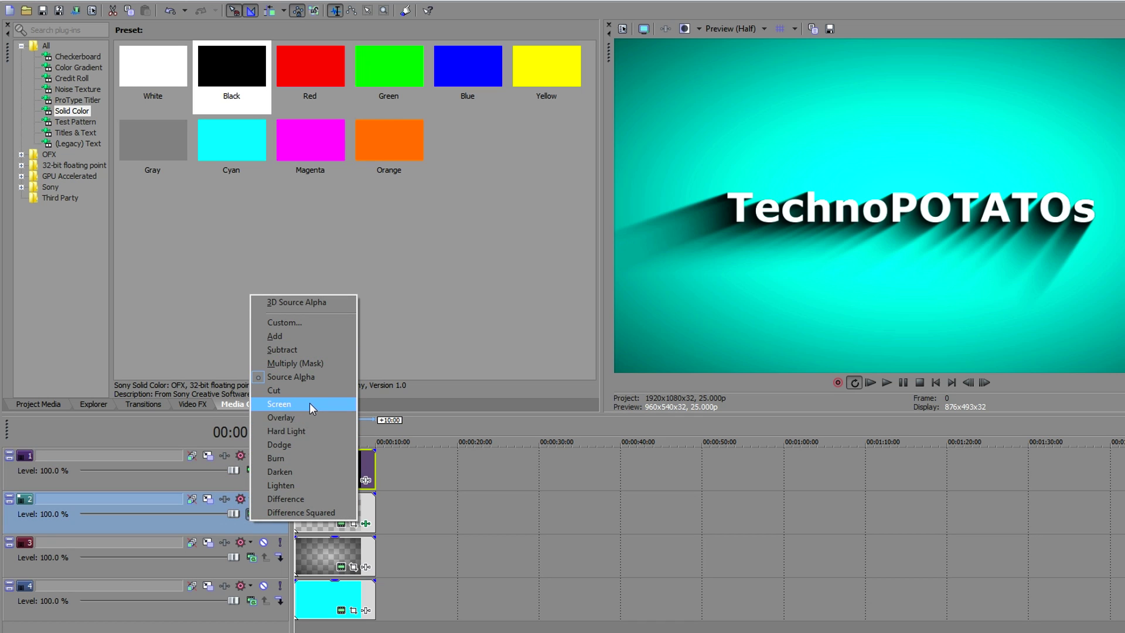
pyautogui.click(226, 477)
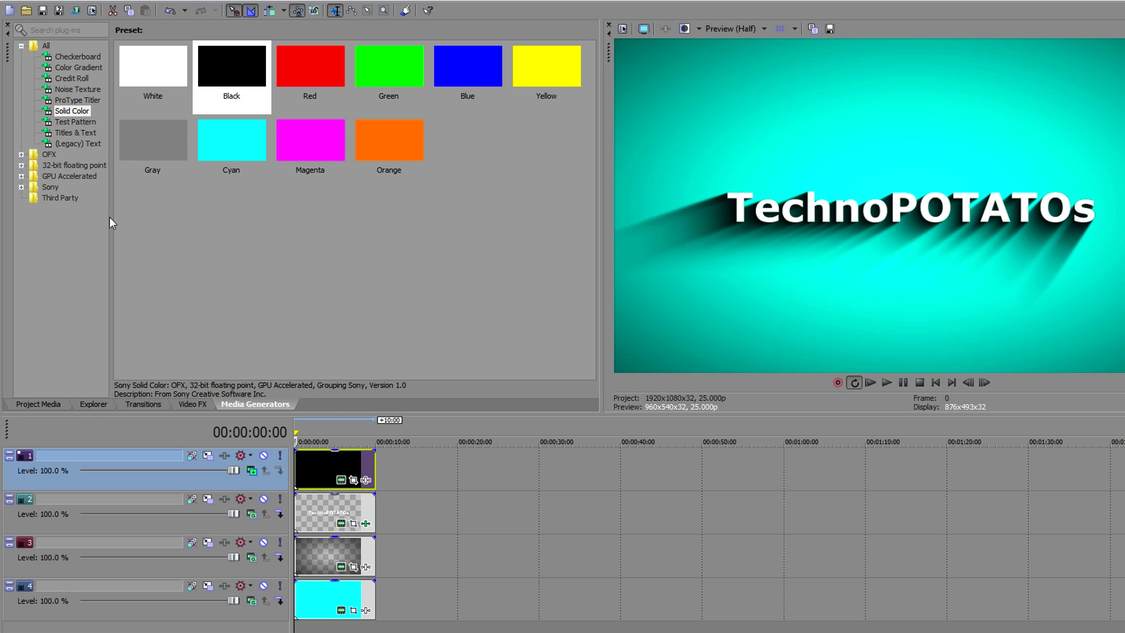
# Step: Apply the 105mm Prime Lens preset of the Lens Flare effect to the black solid event on track 1
pyautogui.click(197, 401)
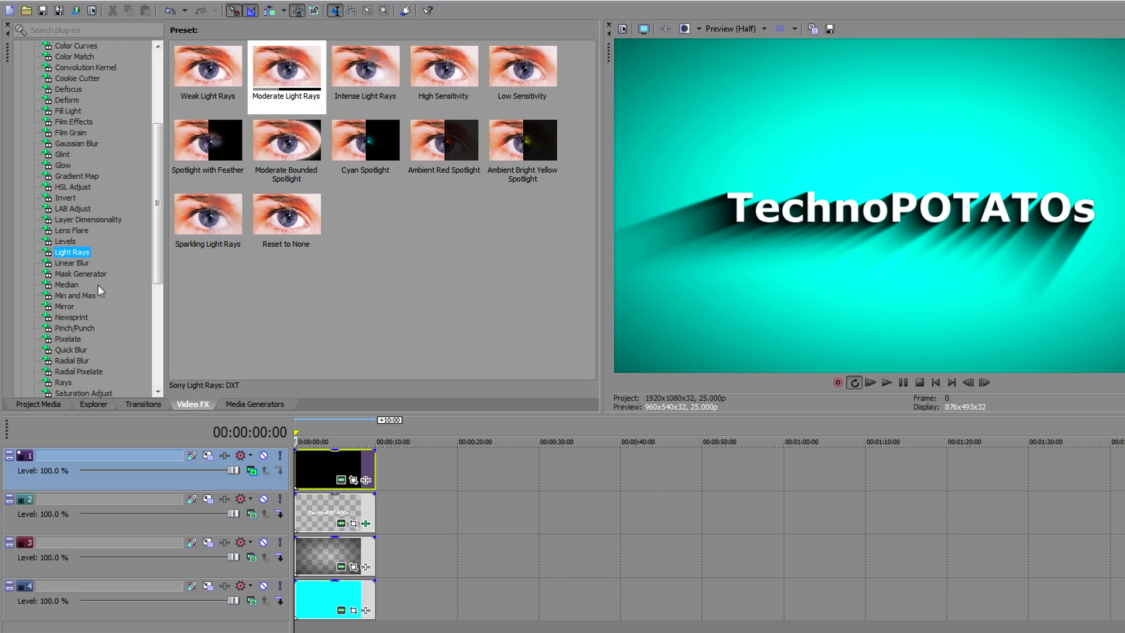
pyautogui.click(75, 231)
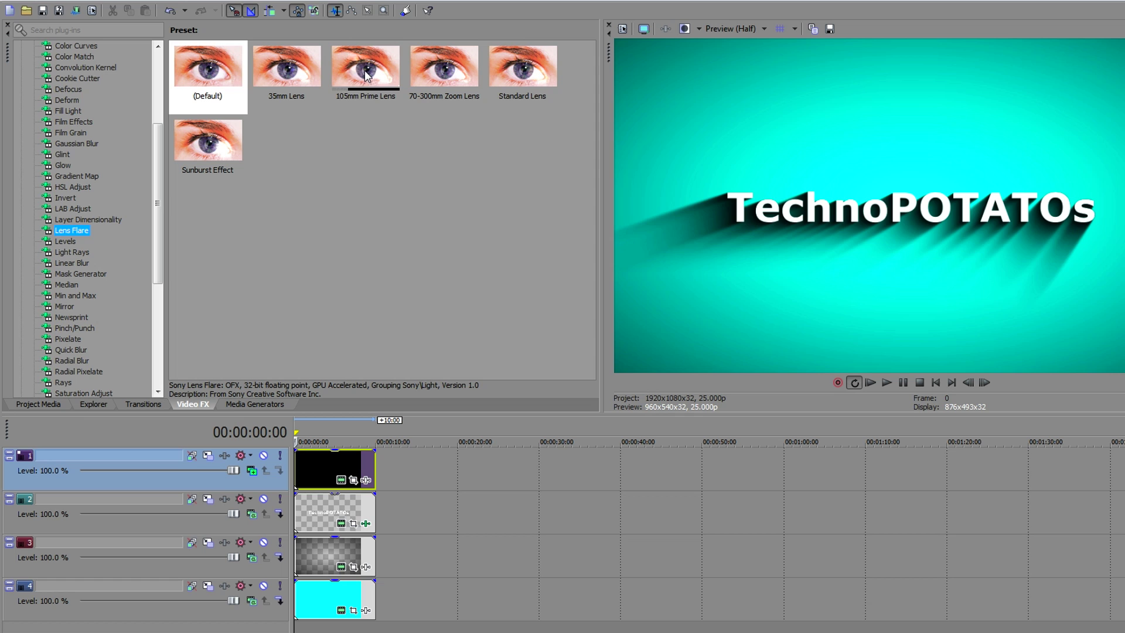
pyautogui.moveTo(365, 75); pyautogui.dragTo(322, 472)
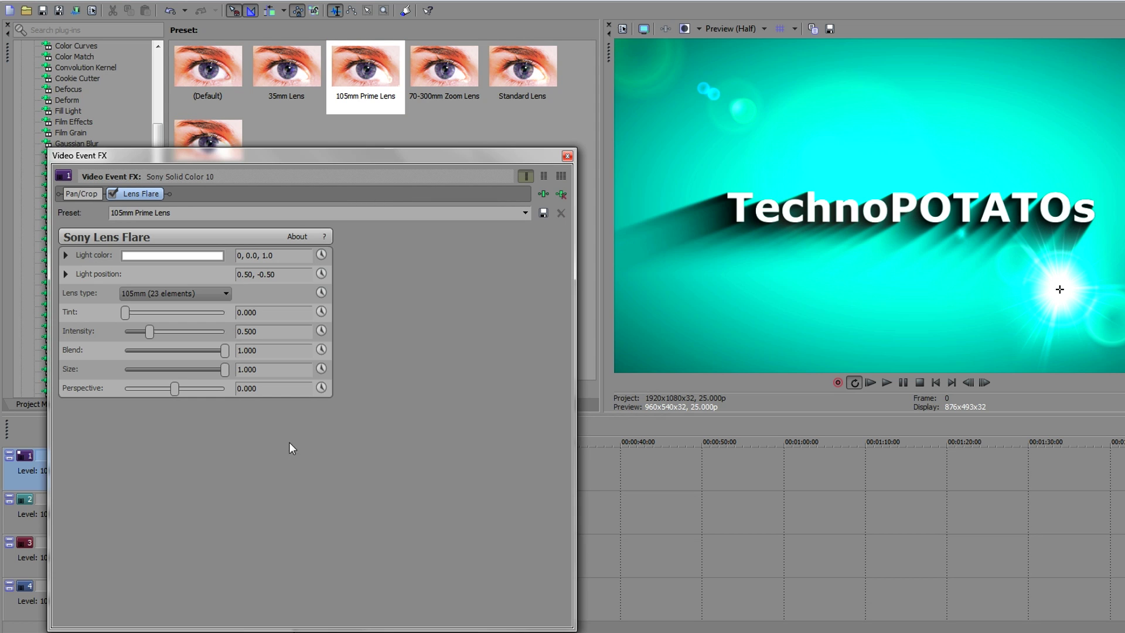
# Step: Move the flare's light position to 1.00, 1.00 and set its Intensity to 0.816 and Perspective to 0.184
pyautogui.click(65, 273)
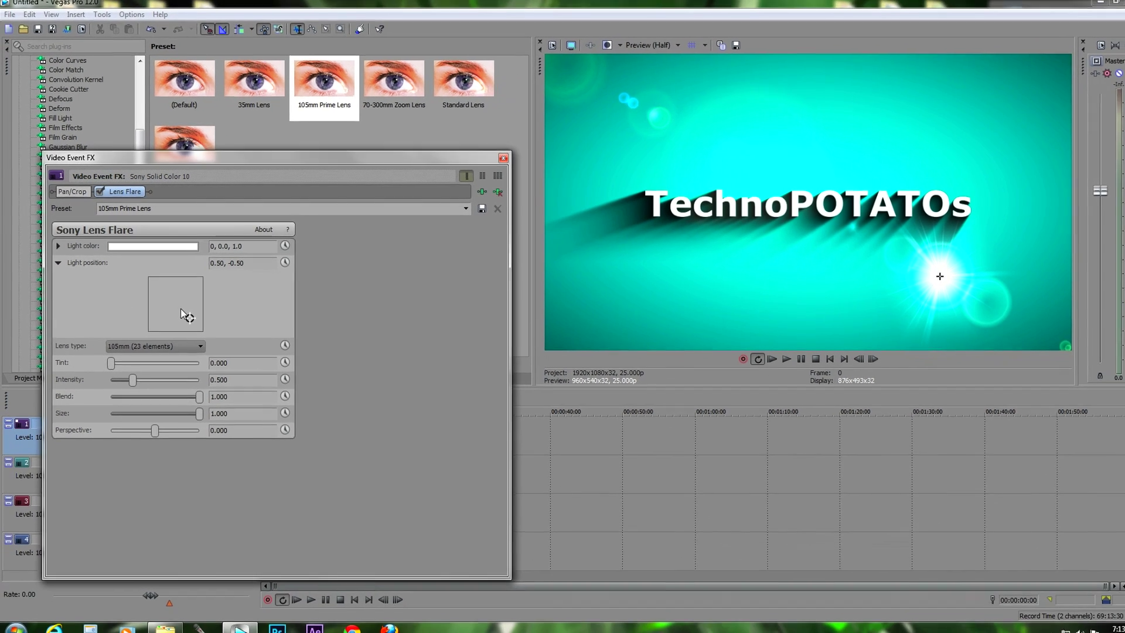
pyautogui.moveTo(182, 310); pyautogui.dragTo(276, 244)
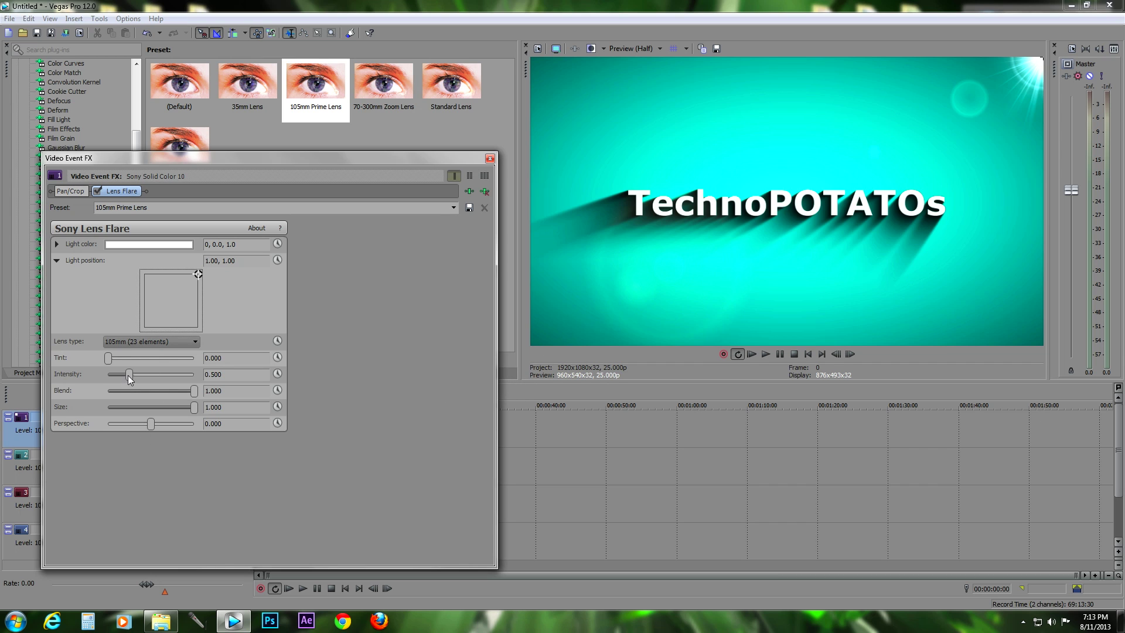
pyautogui.moveTo(128, 375)
pyautogui.mouseDown()
pyautogui.moveTo(155, 380)
pyautogui.moveTo(144, 381)
pyautogui.mouseUp()
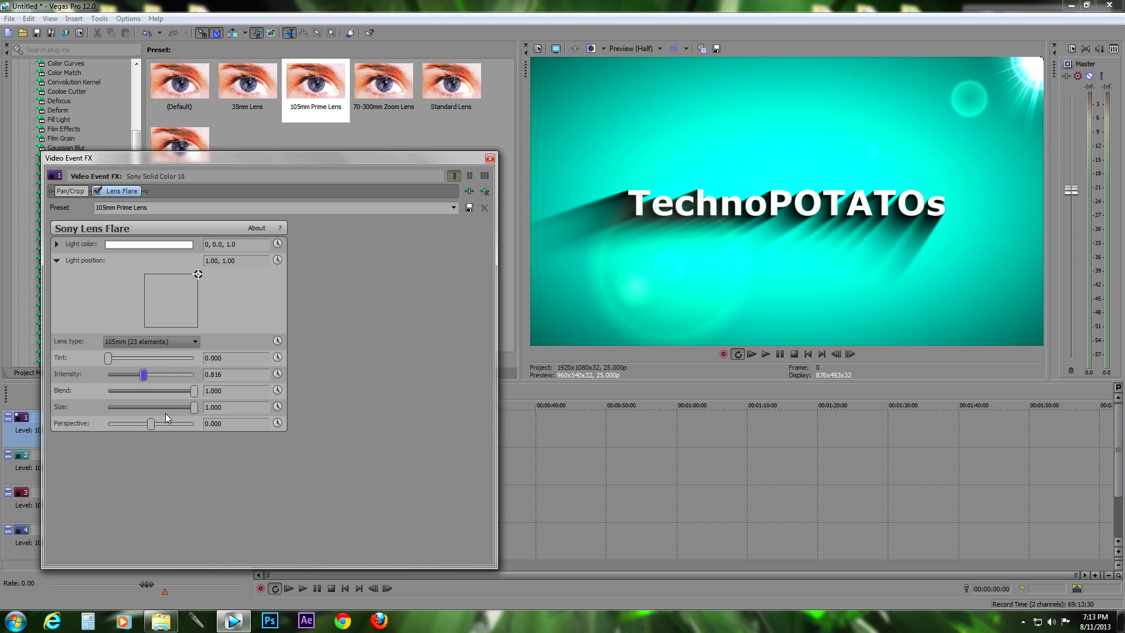
pyautogui.moveTo(156, 421); pyautogui.dragTo(160, 424)
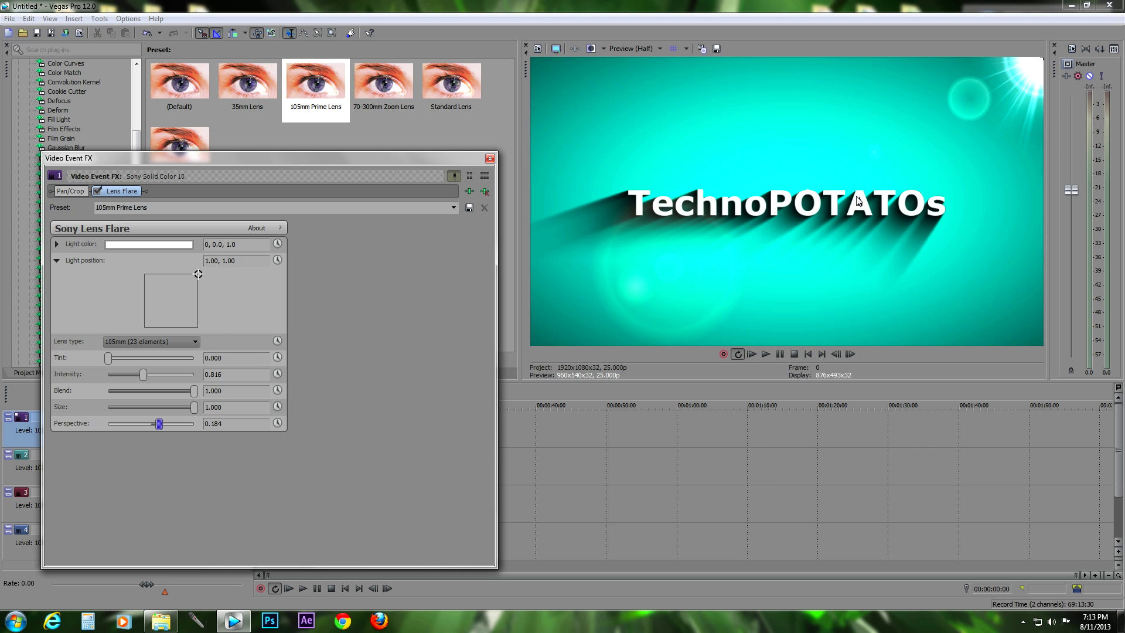
# Step: Animate the flare's light position with a keyframe at 10 seconds set to -1.00, 1.00
pyautogui.click(278, 261)
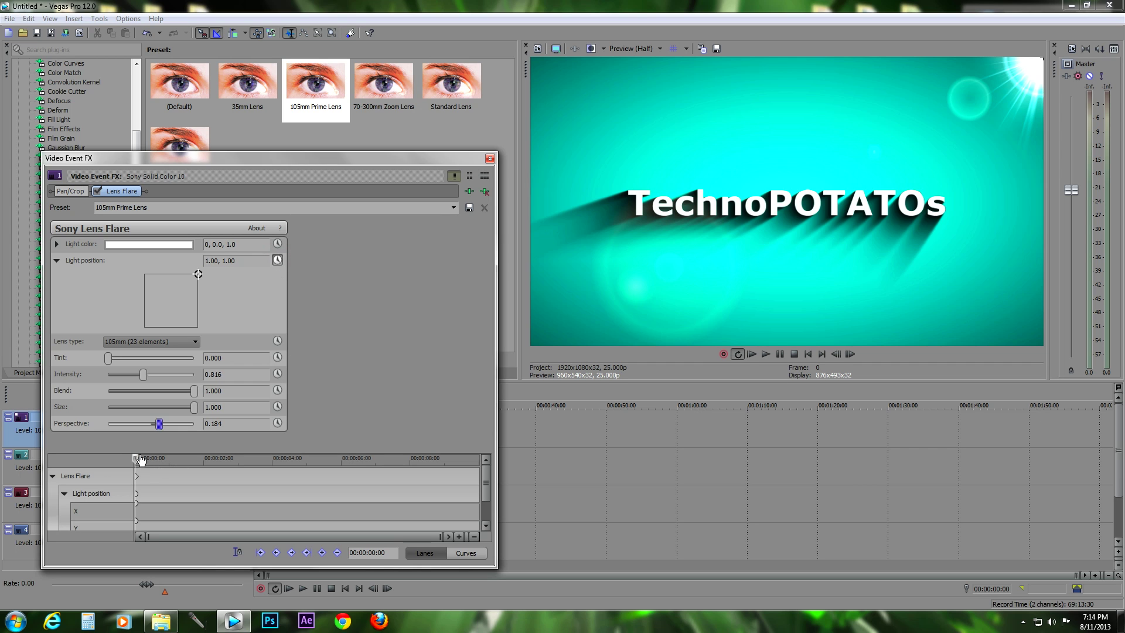
pyautogui.moveTo(141, 460); pyautogui.dragTo(817, 440)
pyautogui.moveTo(198, 273); pyautogui.dragTo(56, 279)
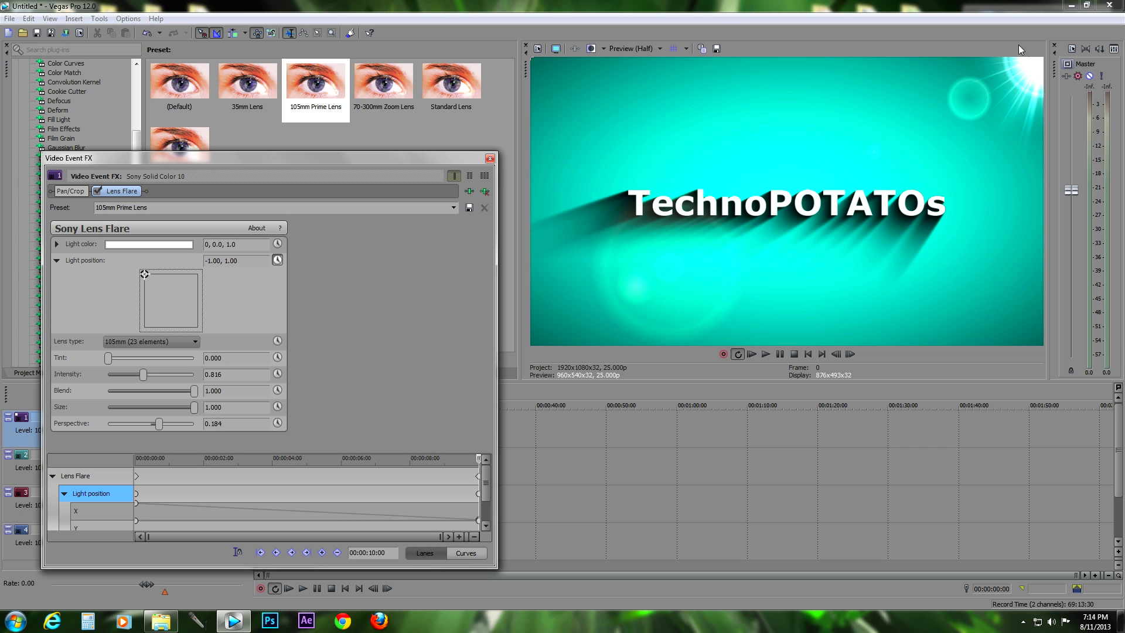
pyautogui.click(490, 158)
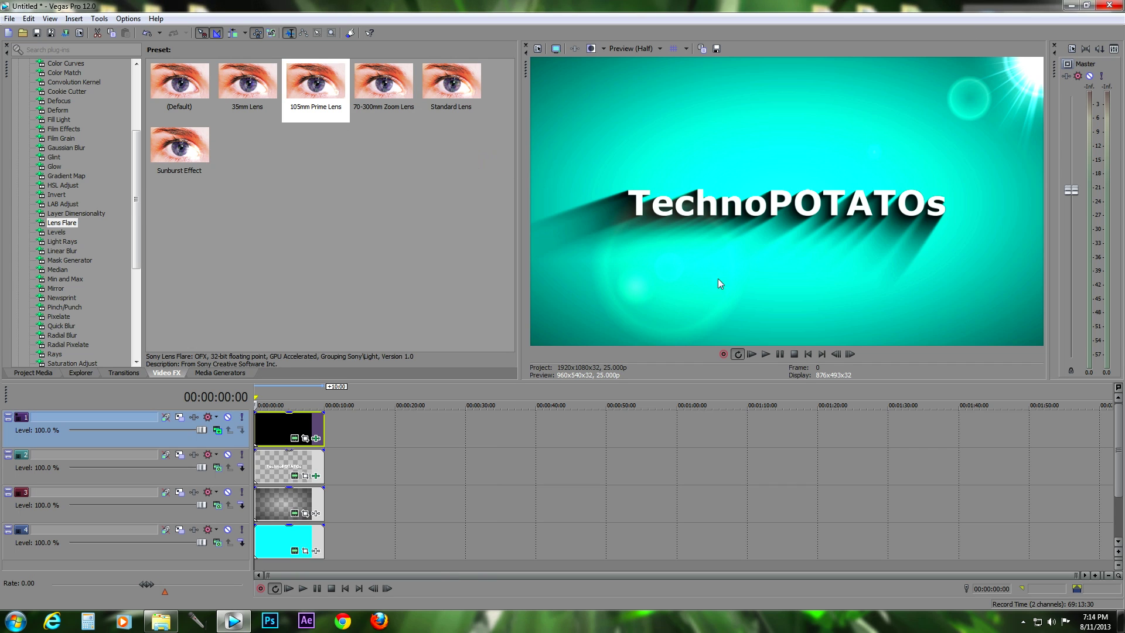
# Step: Play back the moving lens flare and add a Gaussian Blur effect to the black solid event on track 1
pyautogui.click(753, 355)
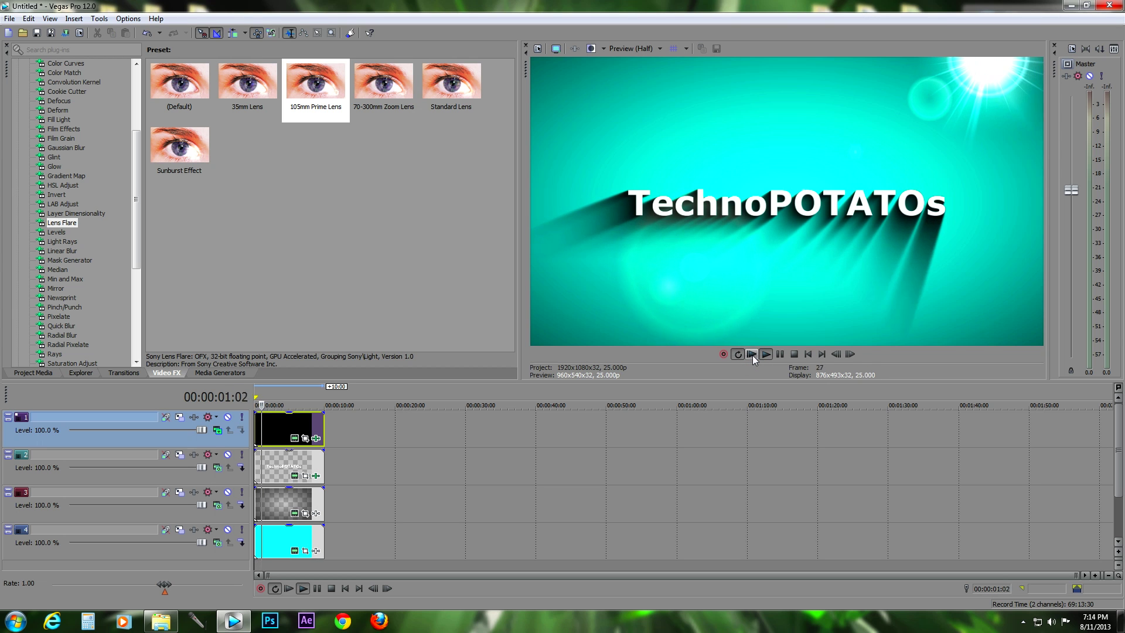
pyautogui.click(798, 356)
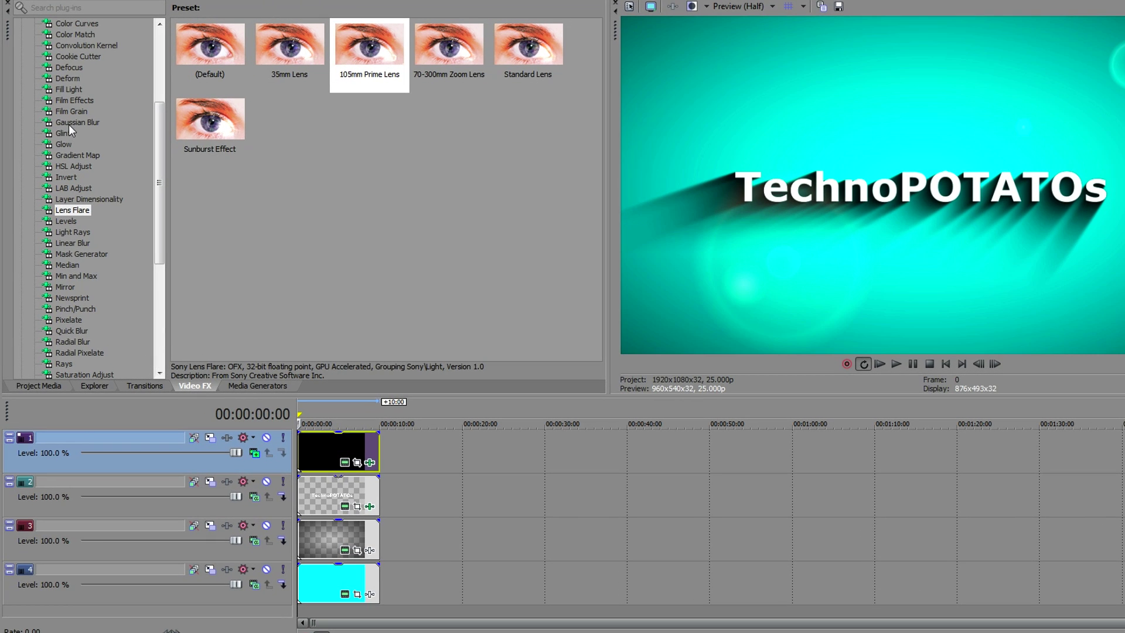
pyautogui.moveTo(71, 122); pyautogui.dragTo(313, 451)
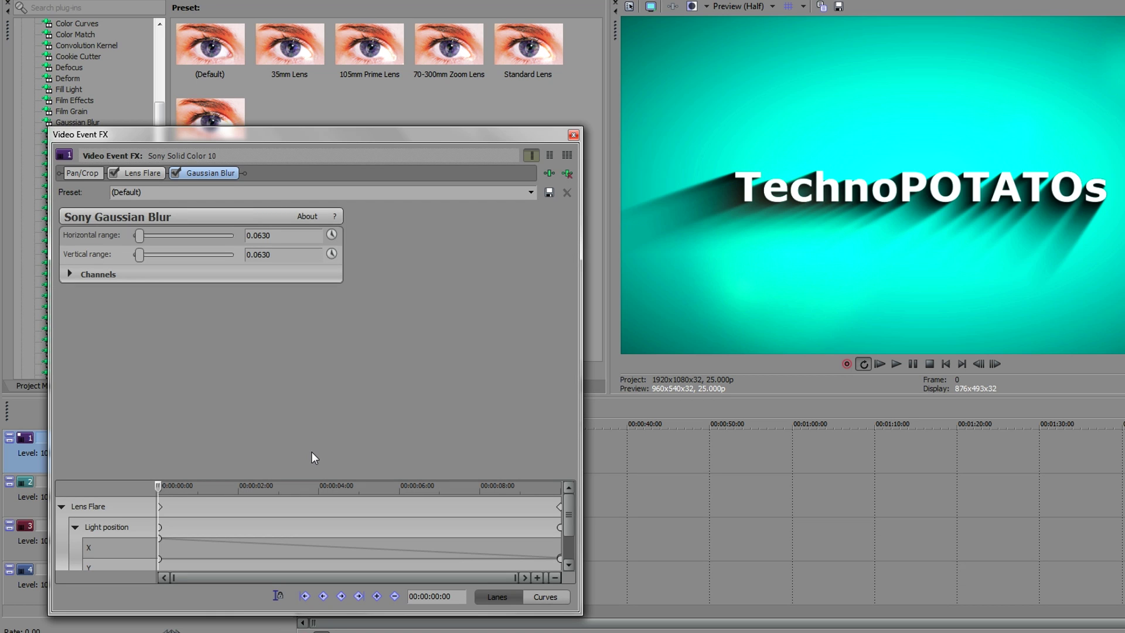
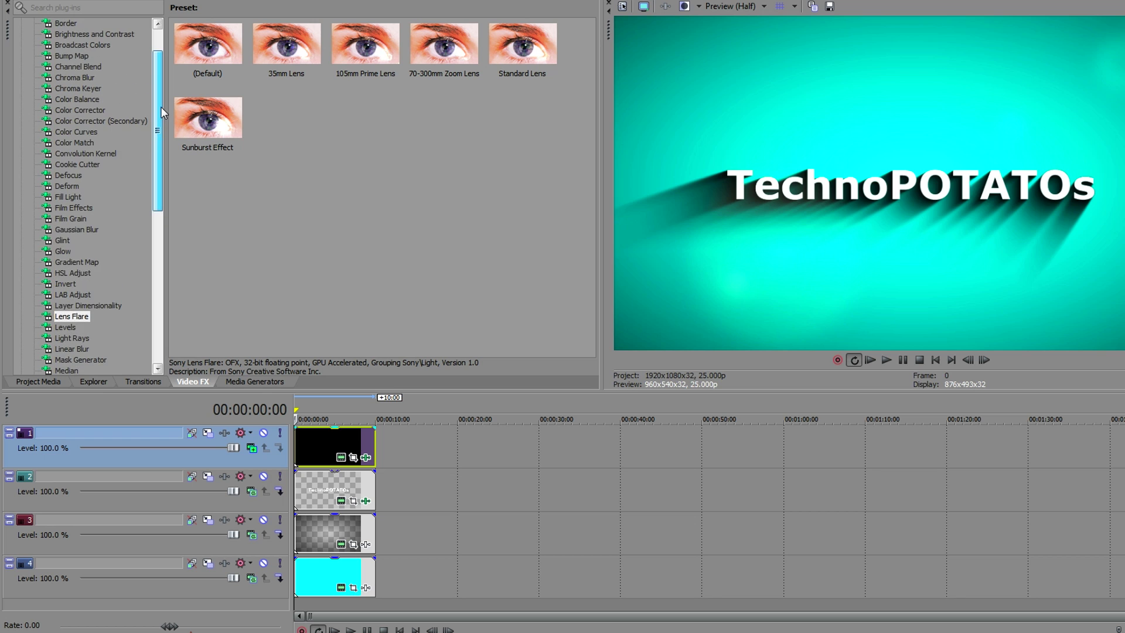
# Step: Apply the Upper-Right Glow preset of Bump Map to the title event on track 2 and set Bump height to 0.100
pyautogui.click(72, 55)
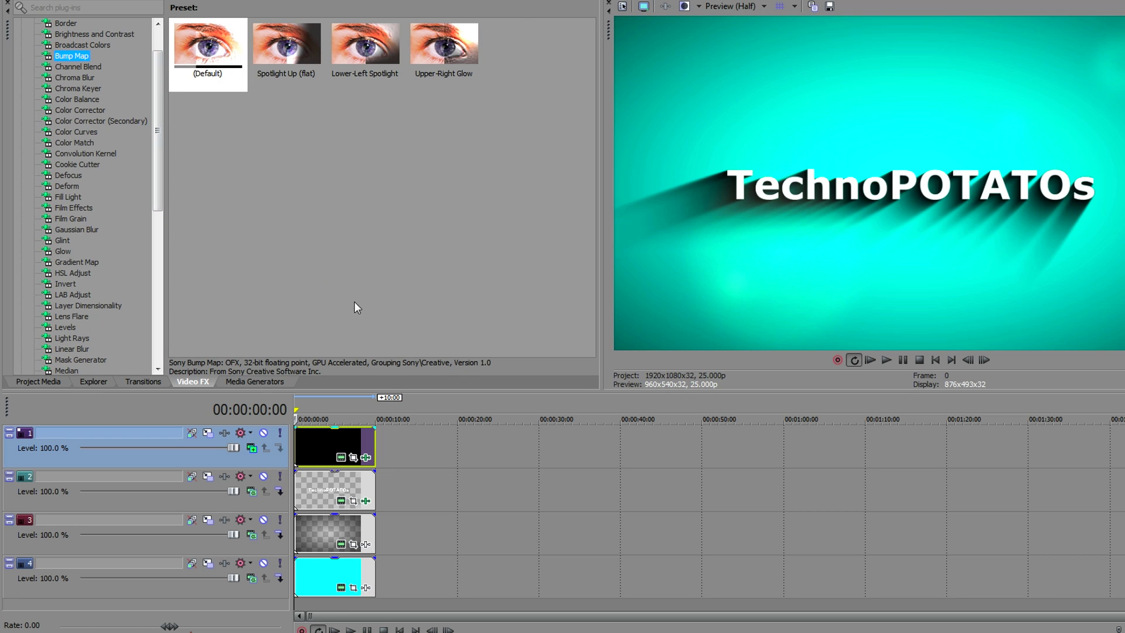
pyautogui.moveTo(437, 39); pyautogui.dragTo(321, 486)
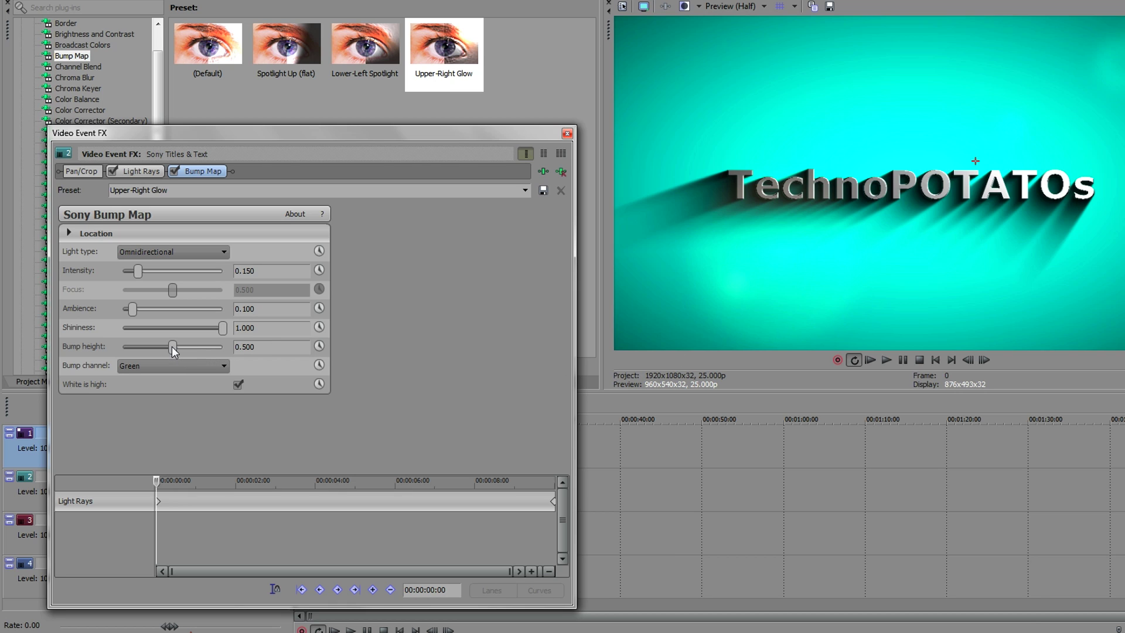
pyautogui.moveTo(174, 350); pyautogui.dragTo(139, 350)
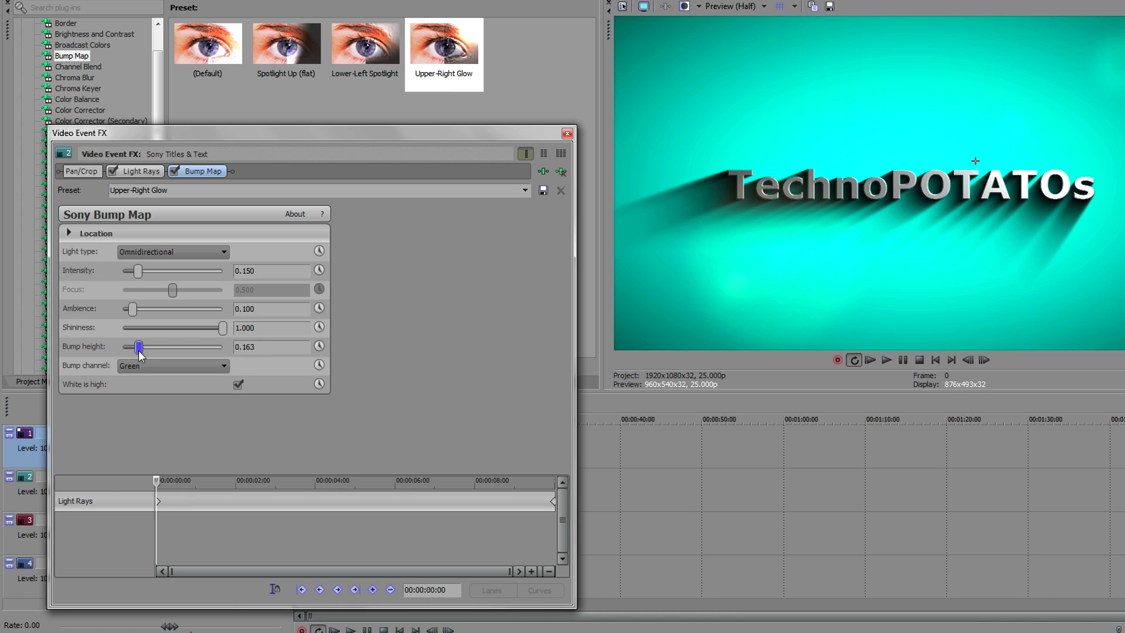
pyautogui.moveTo(276, 345); pyautogui.dragTo(246, 350)
pyautogui.press('Return')
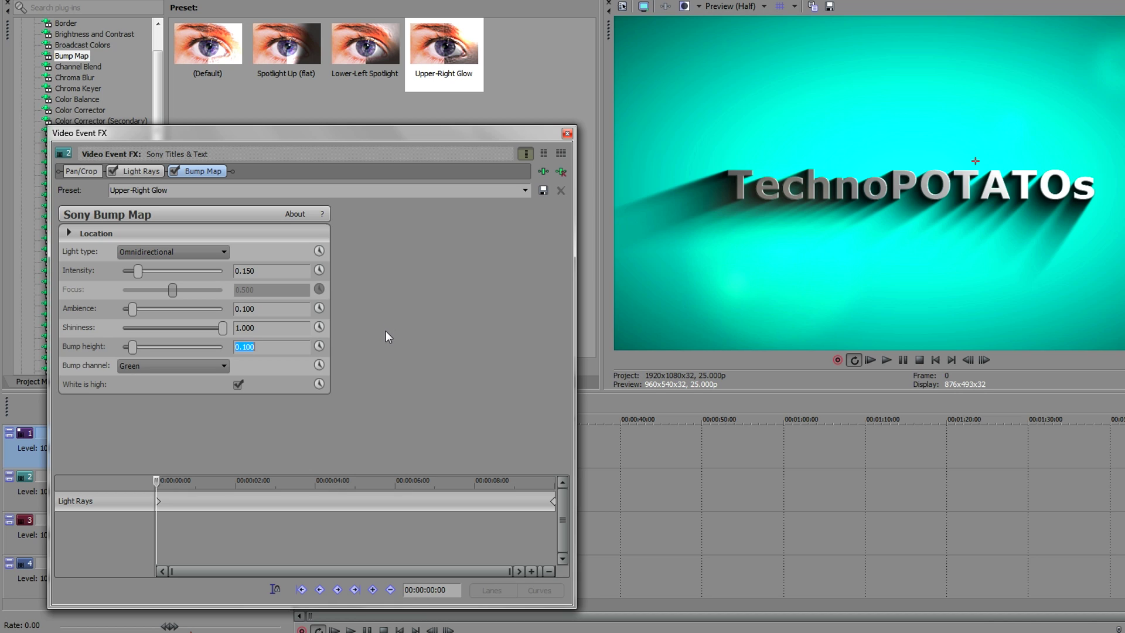
# Step: Animate the Bump Map light source with a keyframe at 10 seconds set to -0.650, 0.400, 0.300
pyautogui.click(68, 233)
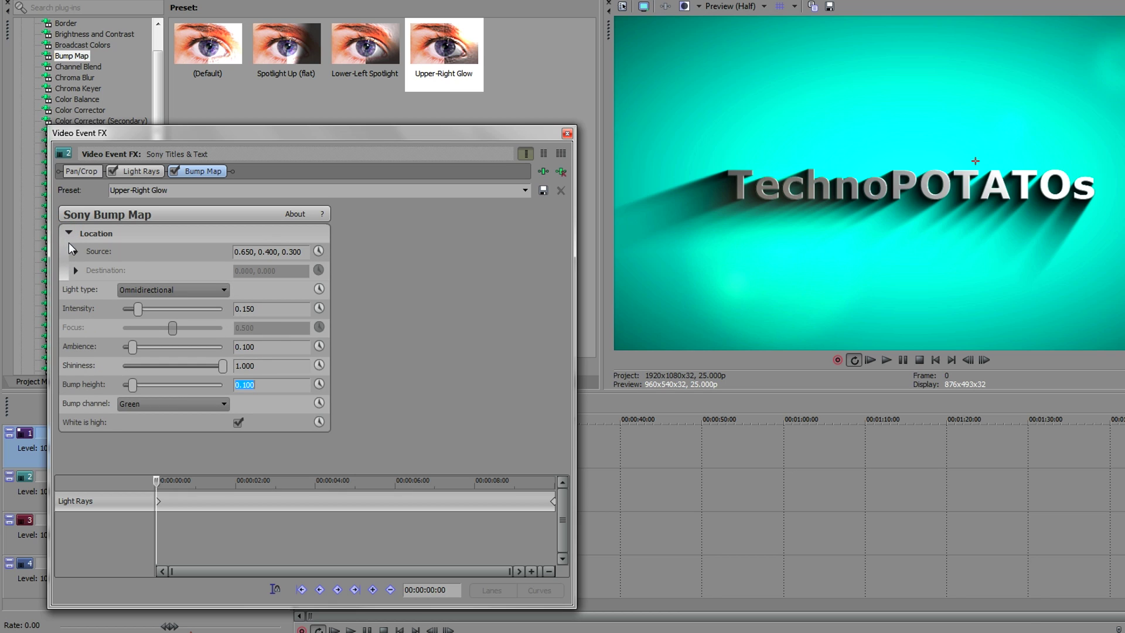
pyautogui.click(73, 251)
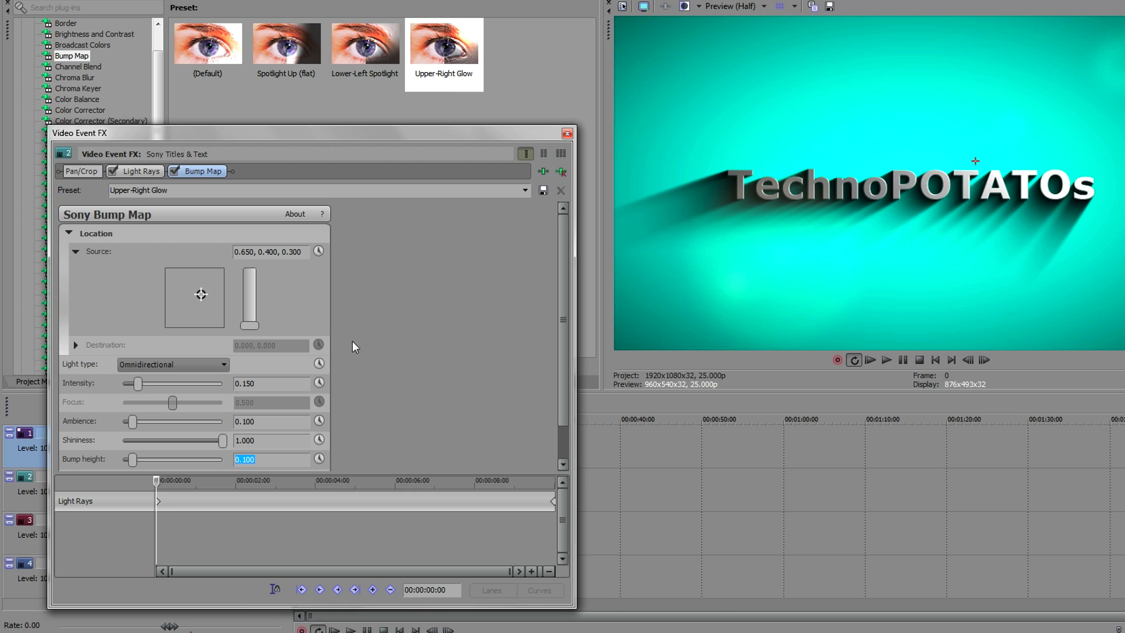
pyautogui.click(318, 251)
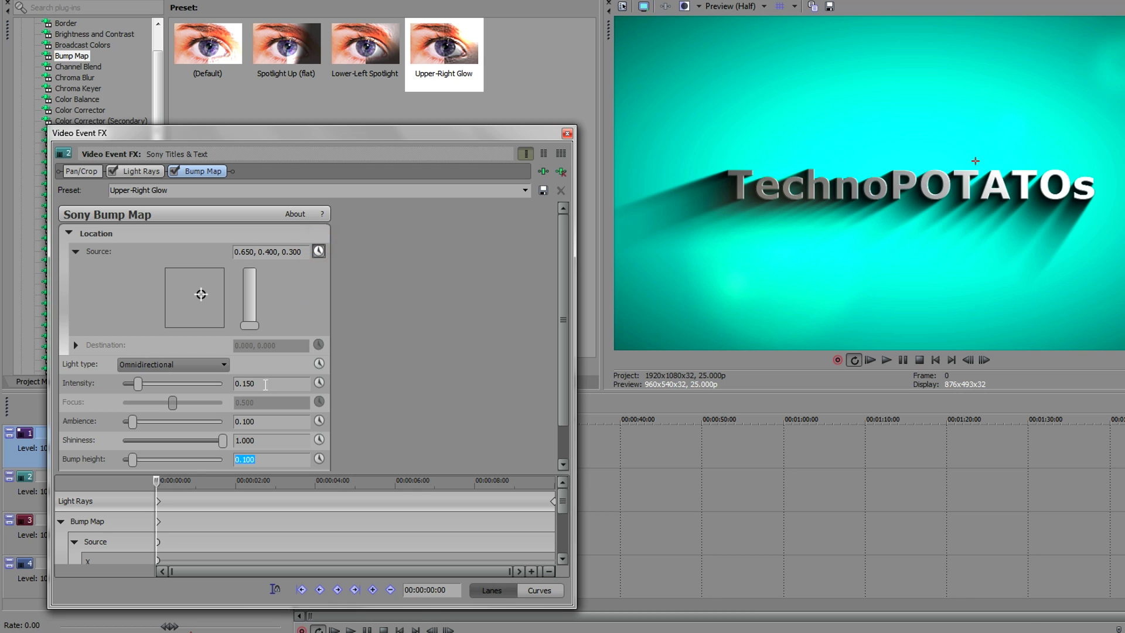
pyautogui.moveTo(156, 480); pyautogui.dragTo(678, 487)
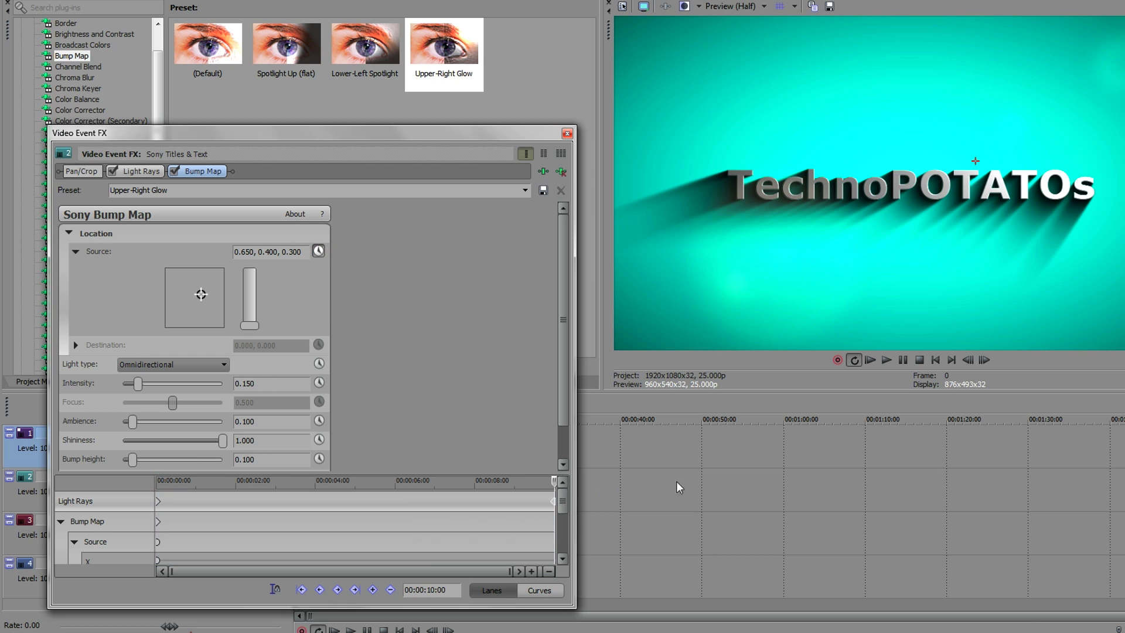
pyautogui.click(234, 252)
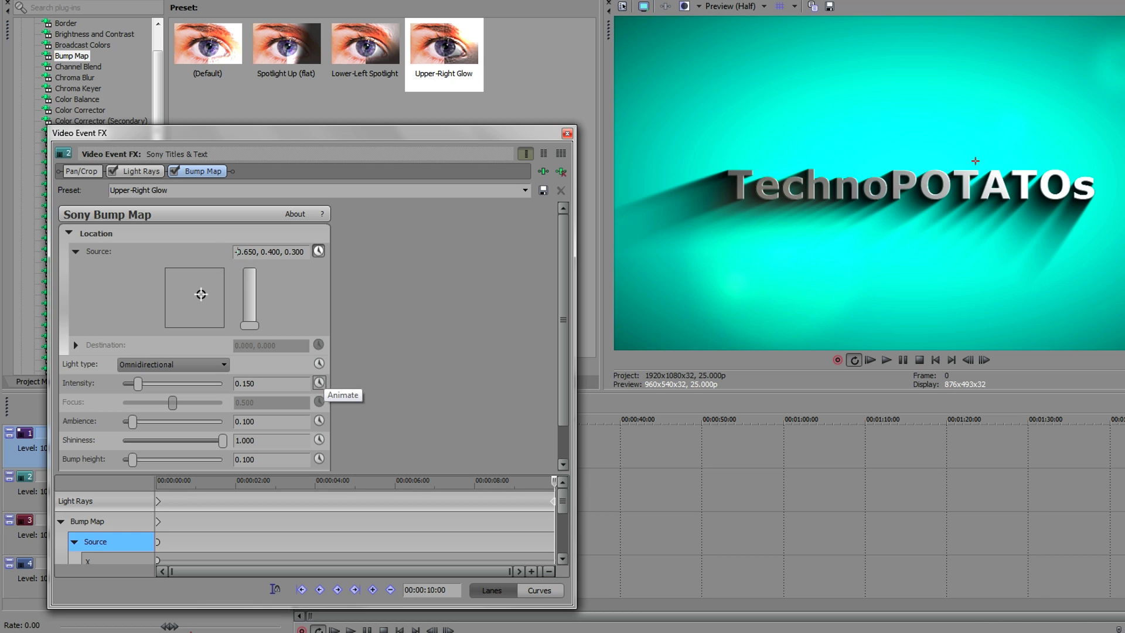
pyautogui.press('Return')
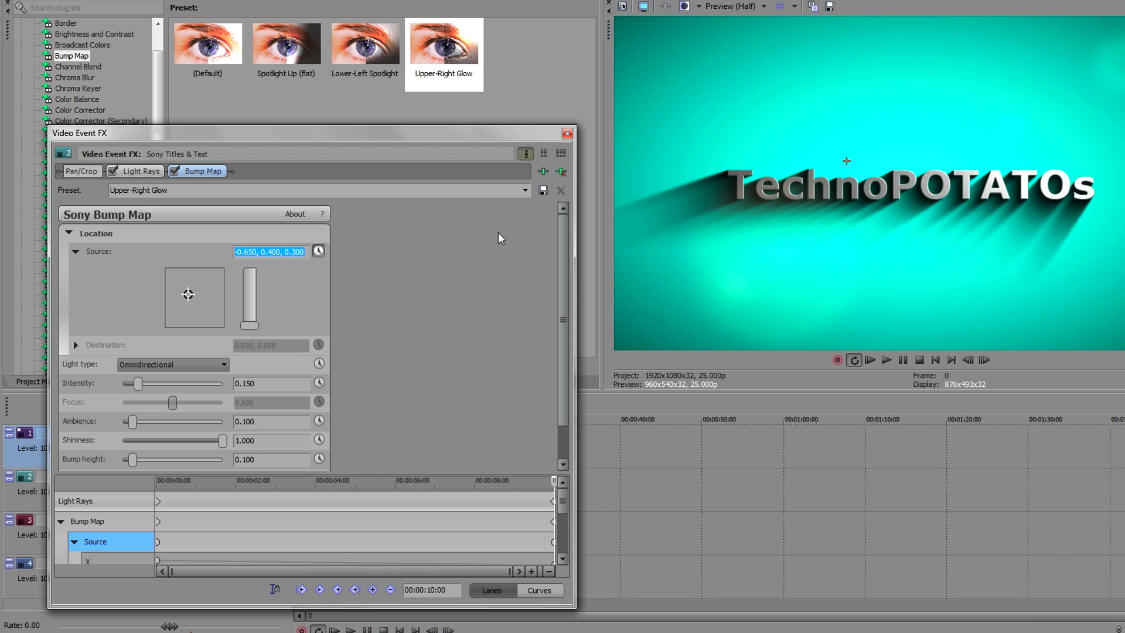
# Step: Close the title's effect settings and play back the animated intro from the start
pyautogui.click(567, 133)
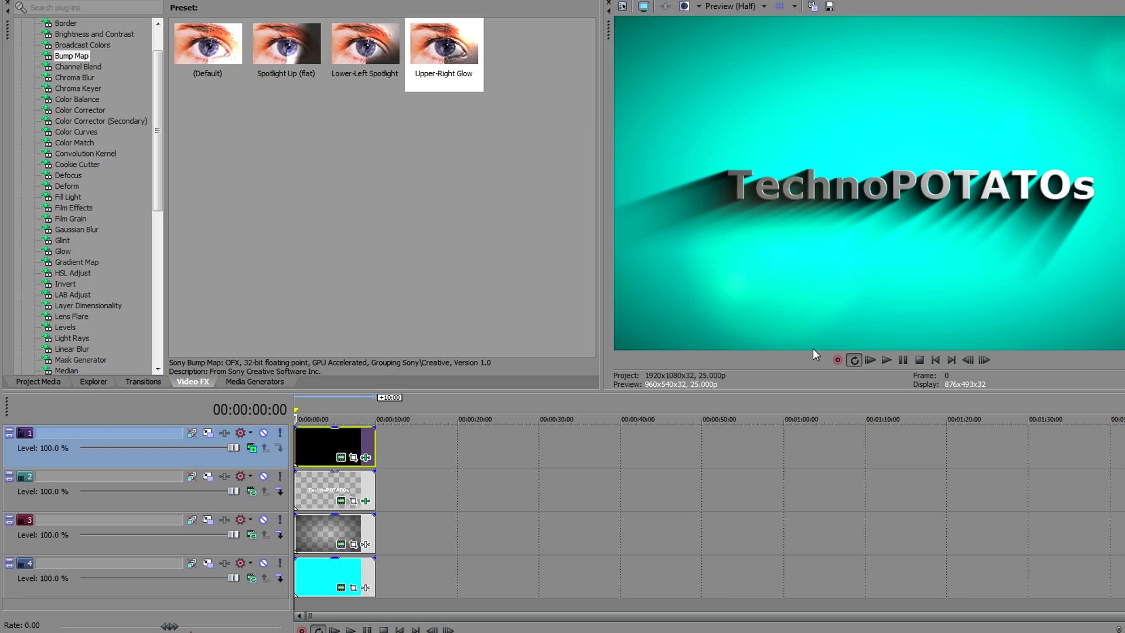
pyautogui.click(867, 361)
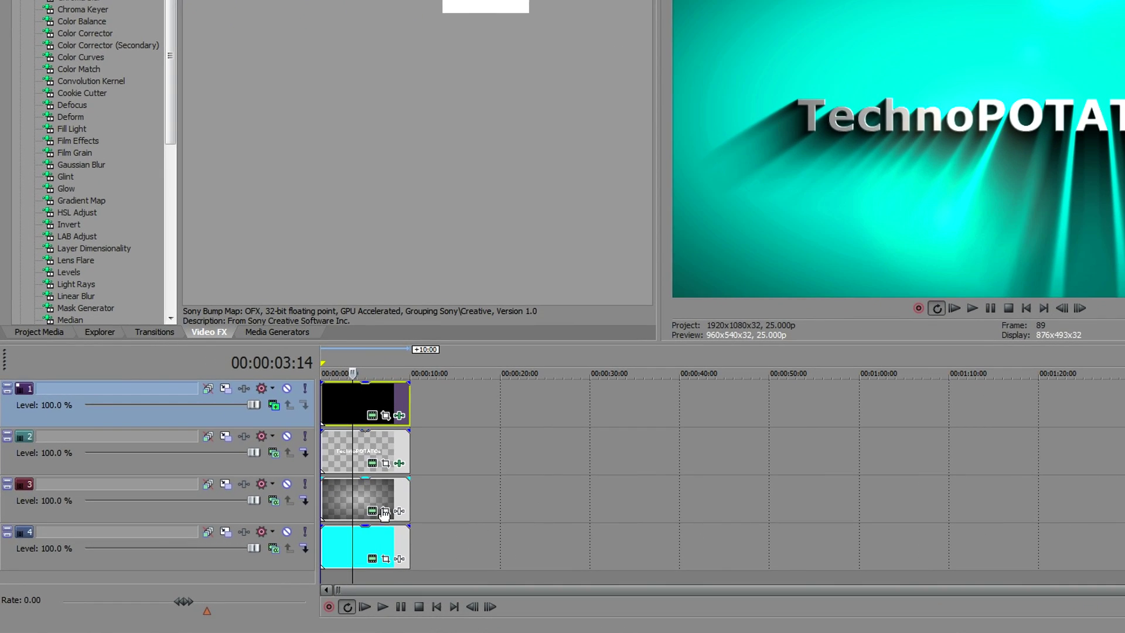
# Step: Add a short fade-out and fade-in to the events on all four tracks together and play the intro from the start
pyautogui.click(371, 392)
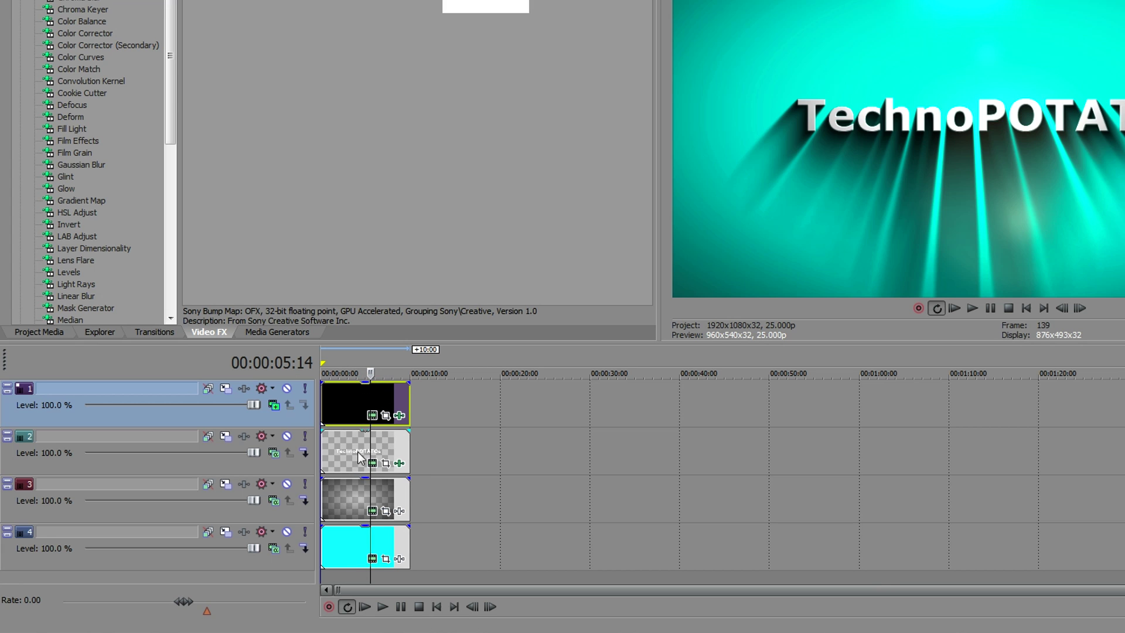
pyautogui.keyDown('shift'); pyautogui.click(355, 557); pyautogui.keyUp('shift')
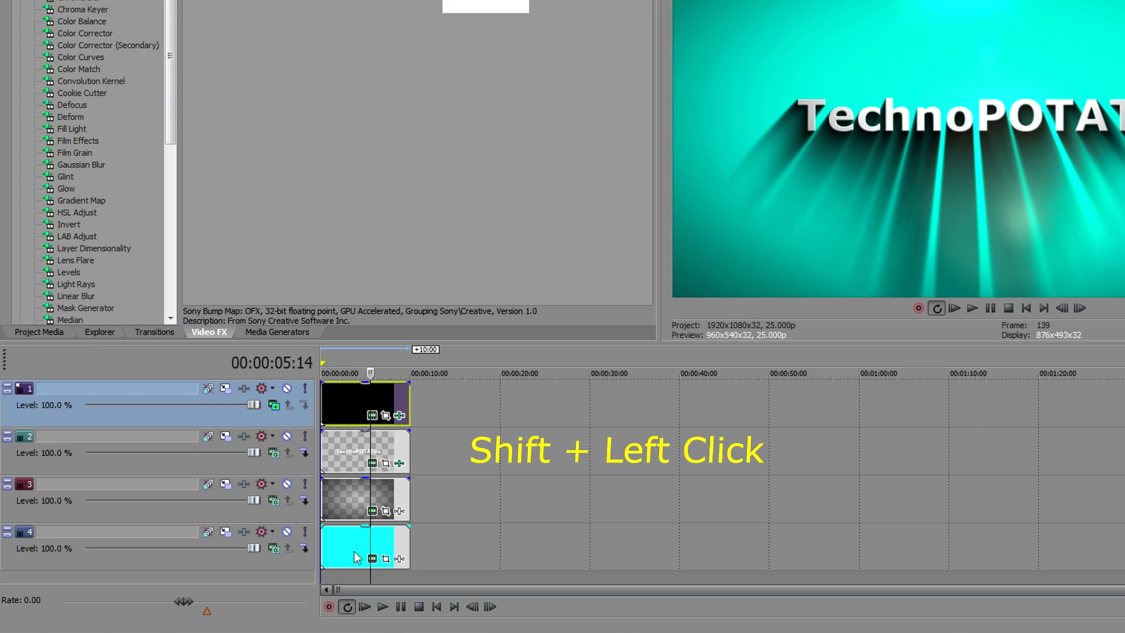
pyautogui.keyDown('shift'); pyautogui.click(354, 557); pyautogui.keyUp('shift')
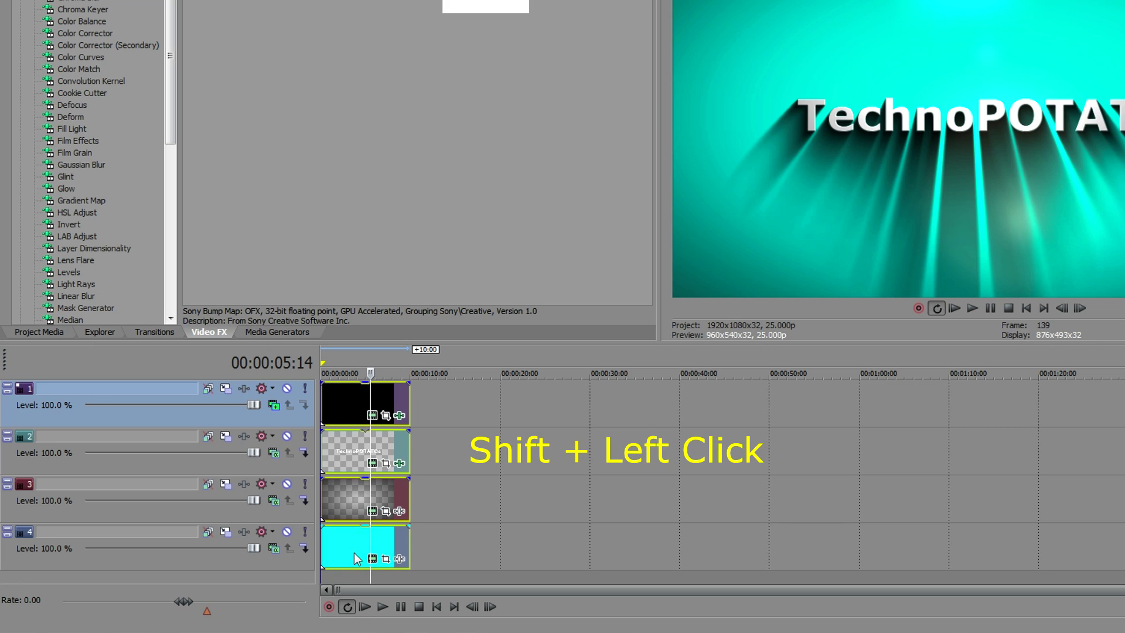
pyautogui.click(412, 381)
pyautogui.moveTo(412, 380); pyautogui.dragTo(399, 382)
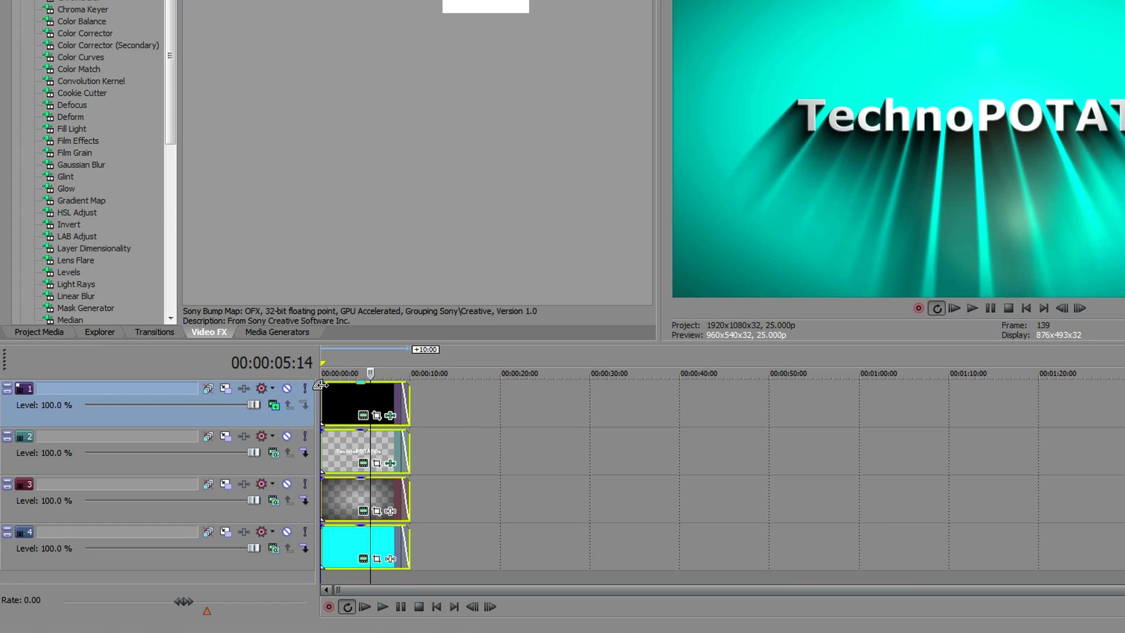
pyautogui.moveTo(320, 383); pyautogui.dragTo(329, 385)
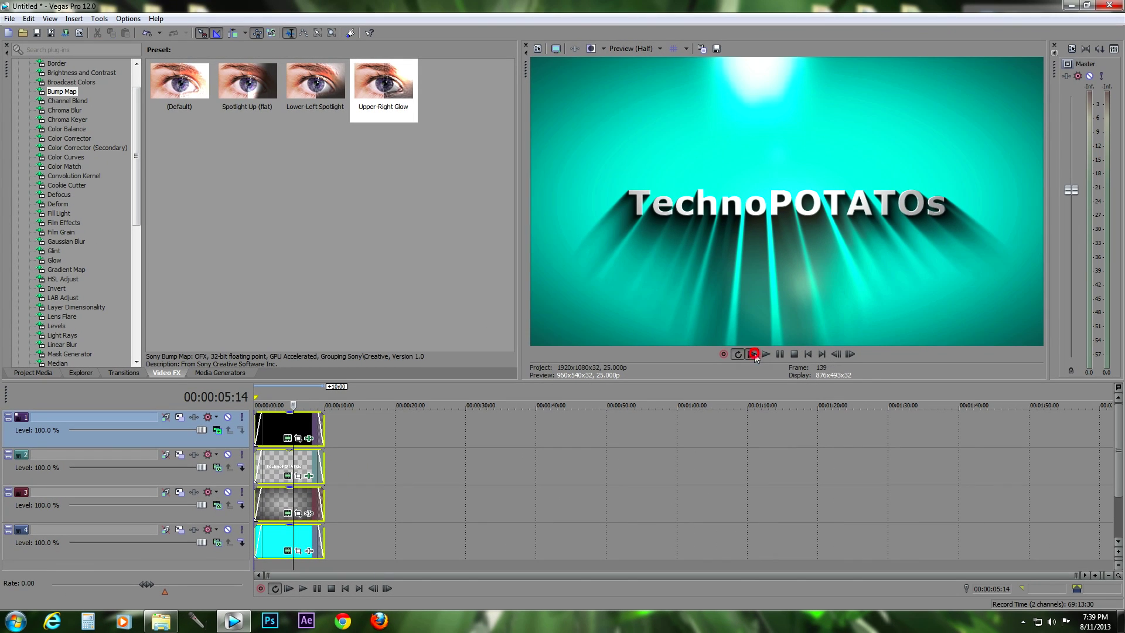
pyautogui.click(753, 354)
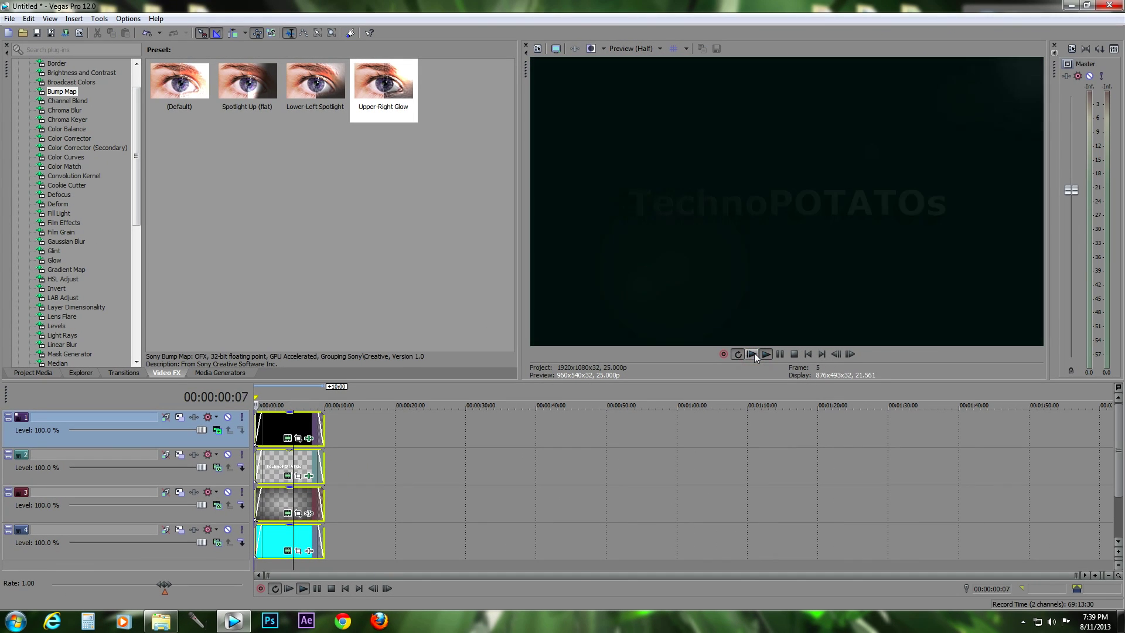